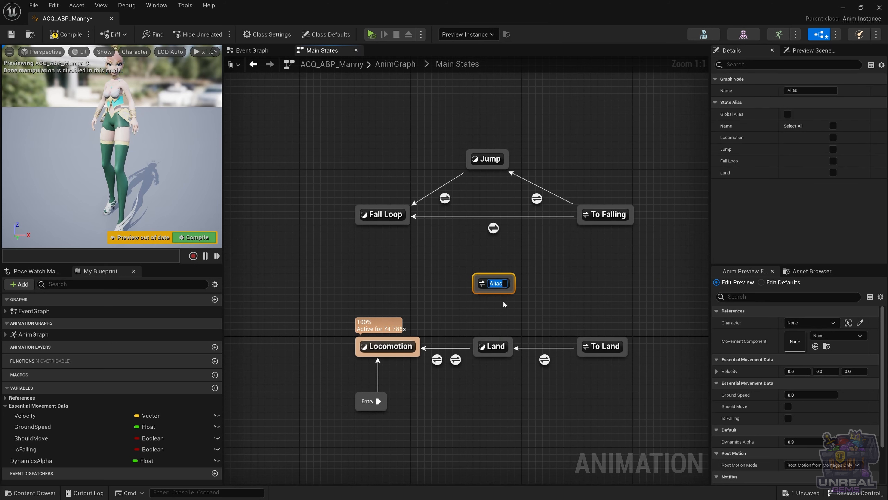
pyautogui.press('Return')
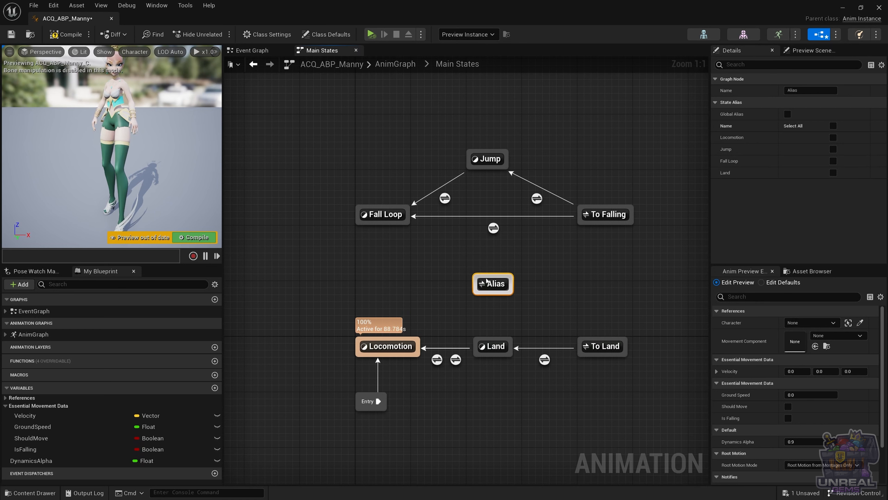
pyautogui.moveTo(486, 280); pyautogui.dragTo(592, 225)
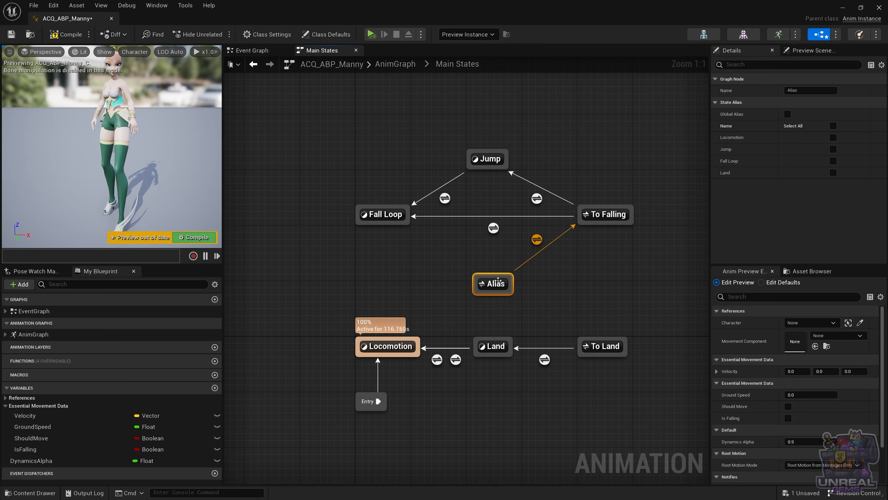
pyautogui.press('Delete')
# Try to start transitions from the Locomotion and Land states towards the To Falling alias.
pyautogui.click(610, 218)
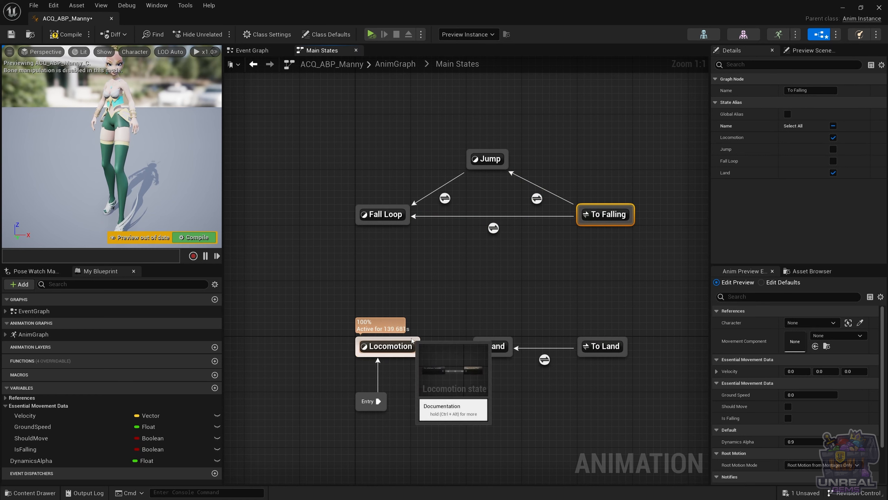
pyautogui.moveTo(411, 337); pyautogui.dragTo(579, 227)
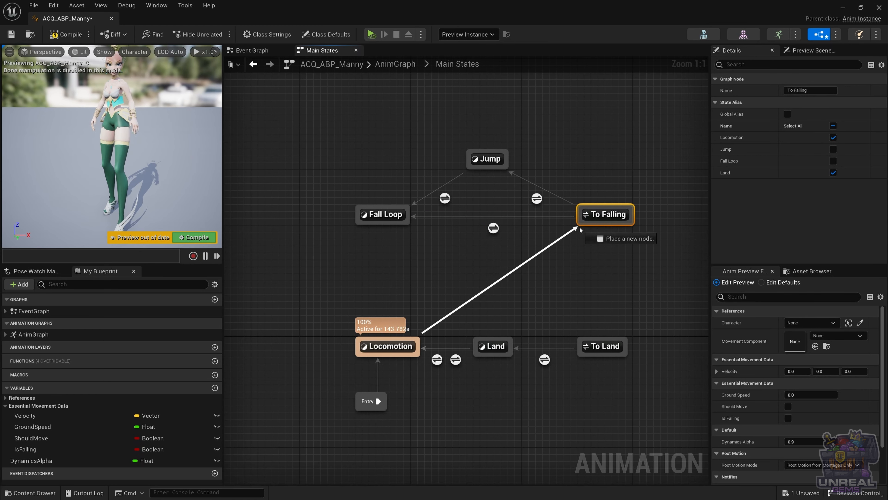
pyautogui.moveTo(579, 226); pyautogui.dragTo(465, 297)
pyautogui.click(471, 259)
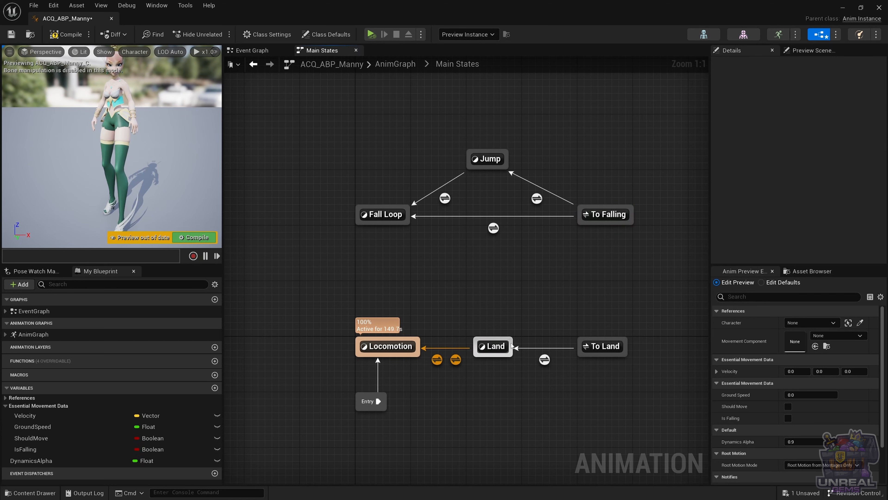
pyautogui.moveTo(512, 345); pyautogui.dragTo(528, 301)
pyautogui.click(496, 336)
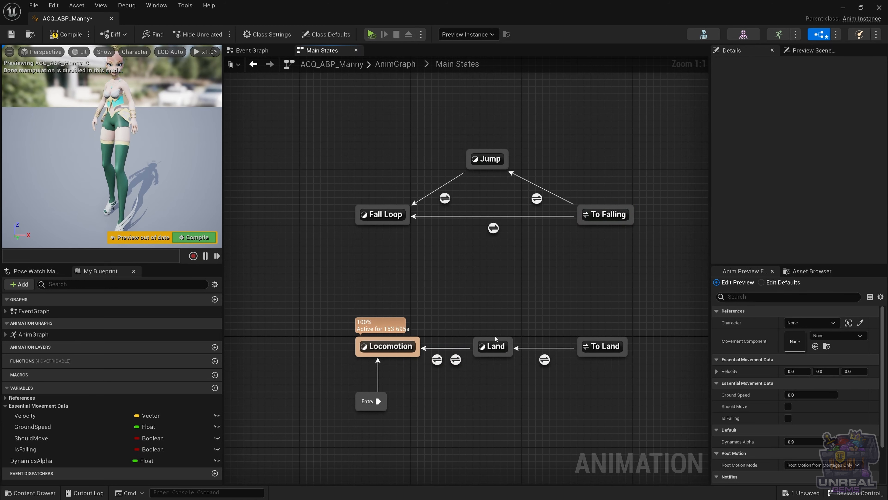
pyautogui.moveTo(494, 336); pyautogui.dragTo(475, 289)
pyautogui.click(518, 273)
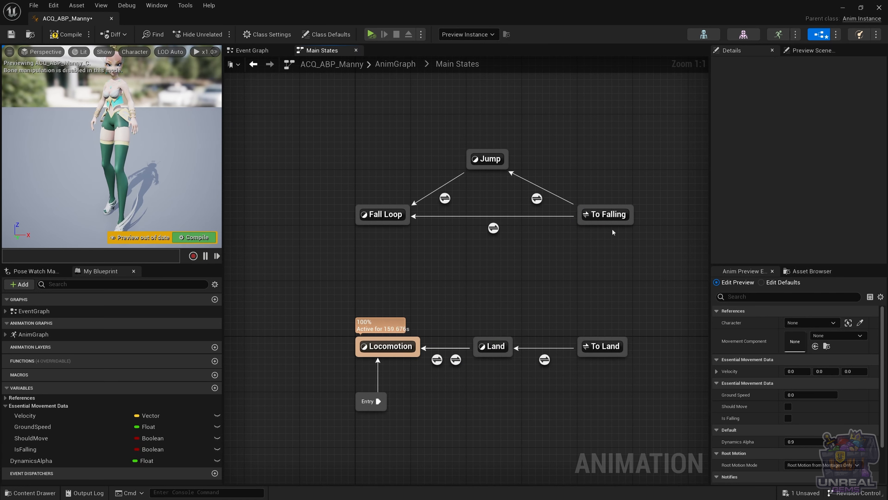
# Examine which states the To Land alias covers, trying out transitions from the Jump and Fall Loop states.
pyautogui.click(604, 346)
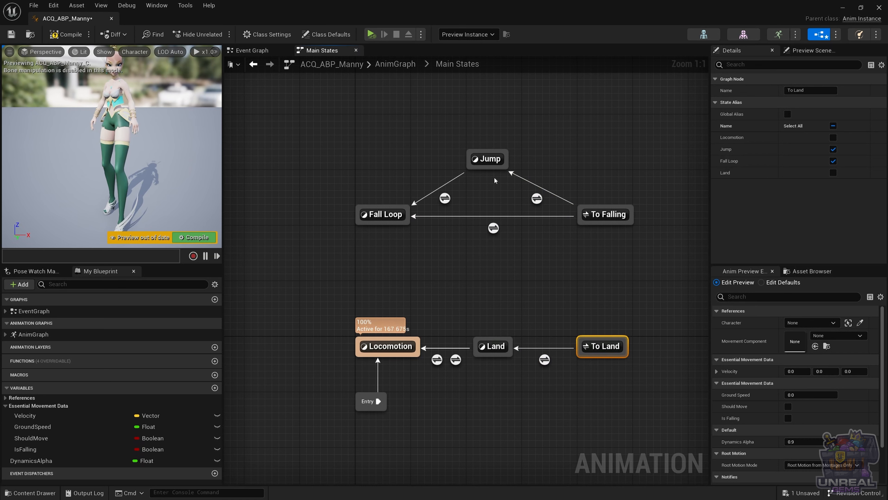
pyautogui.moveTo(495, 170); pyautogui.dragTo(486, 296)
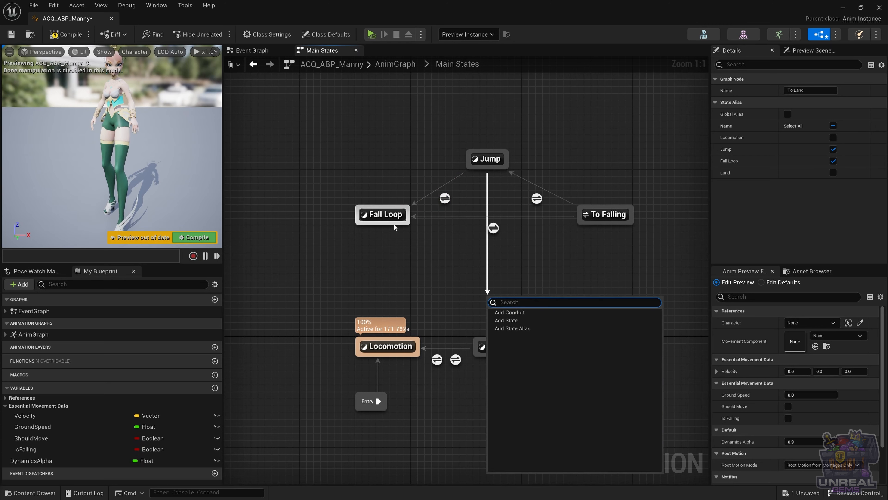
pyautogui.moveTo(395, 225); pyautogui.dragTo(470, 295)
pyautogui.click(496, 283)
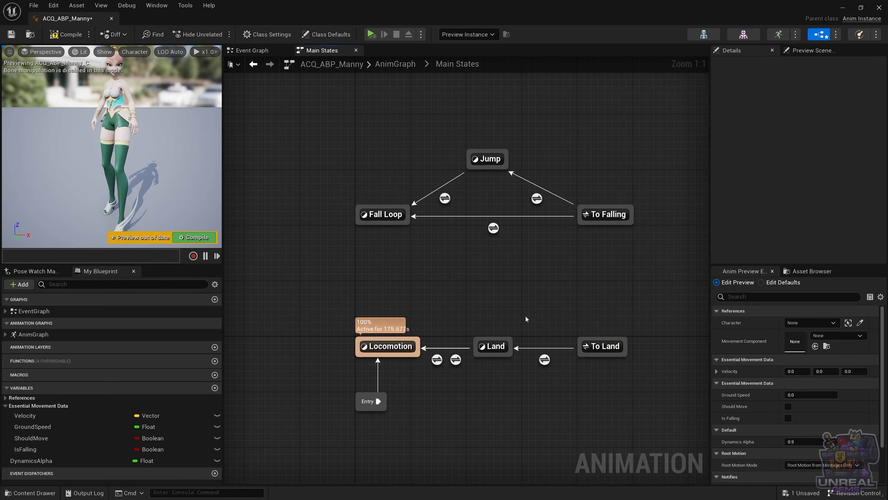
pyautogui.click(601, 345)
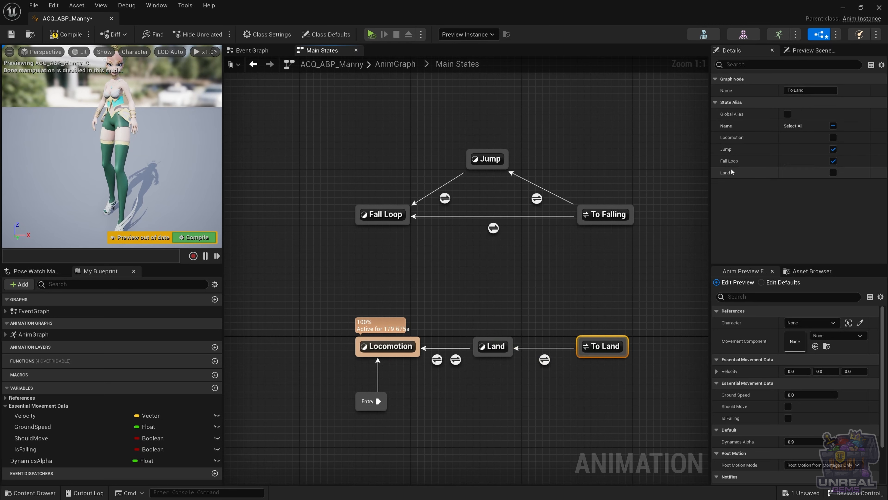
pyautogui.click(479, 283)
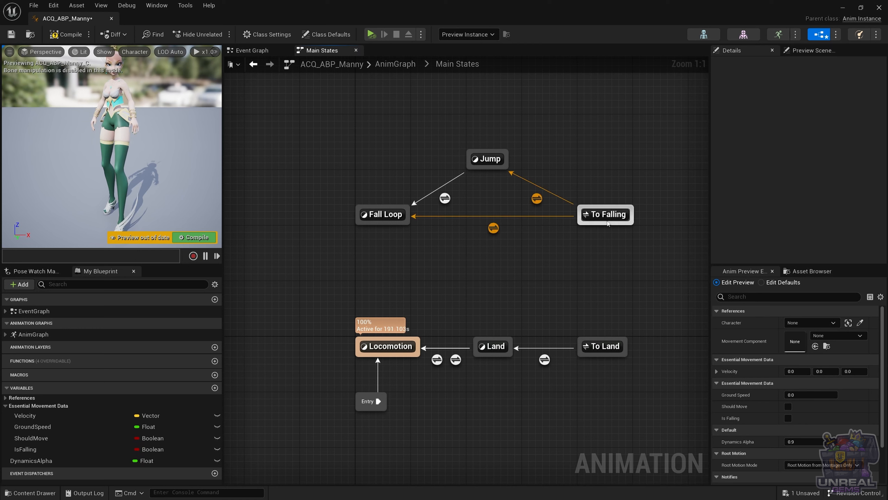
# Inspect the To Falling alias and the rules of its transitions to Jump and Fall Loop.
pyautogui.click(602, 214)
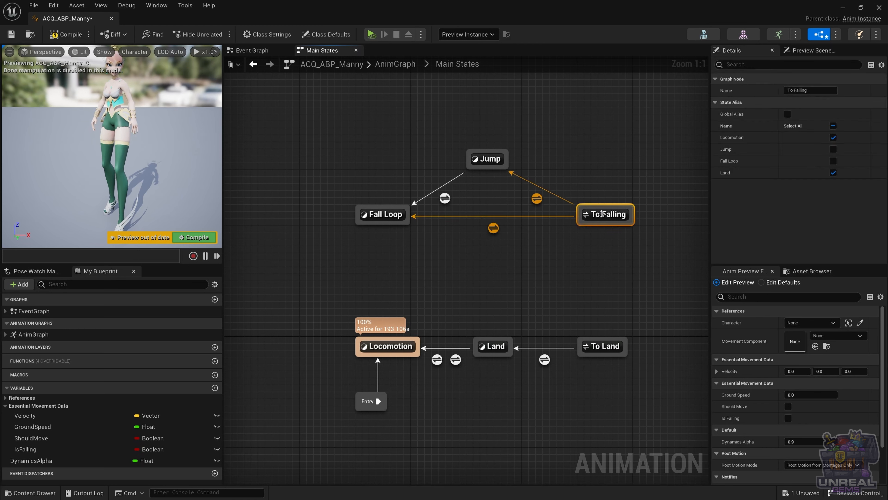
pyautogui.click(537, 199)
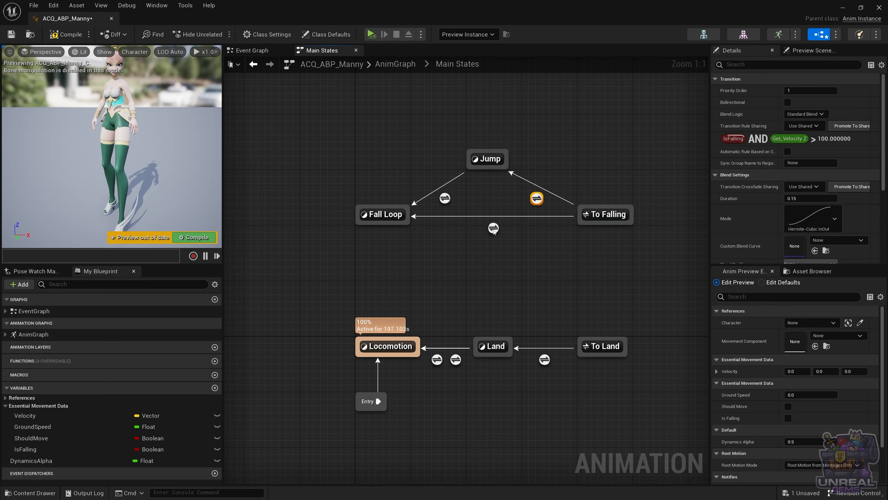
pyautogui.moveTo(494, 229)
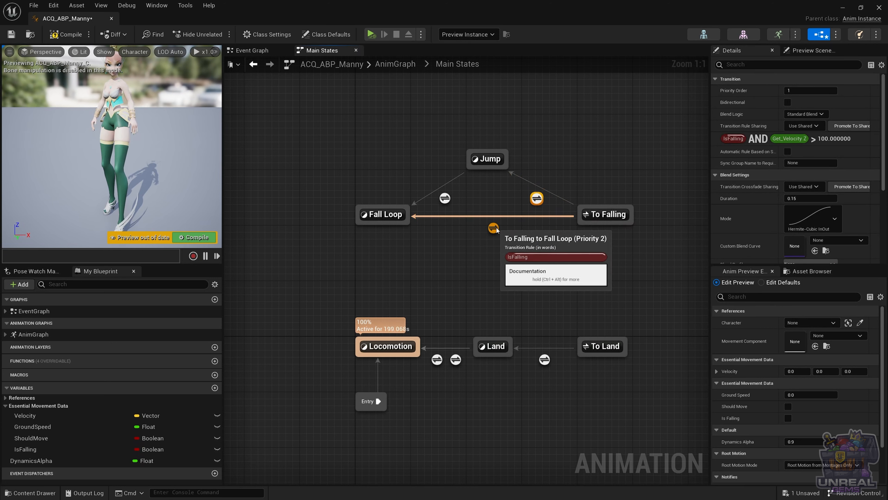
pyautogui.click(511, 200)
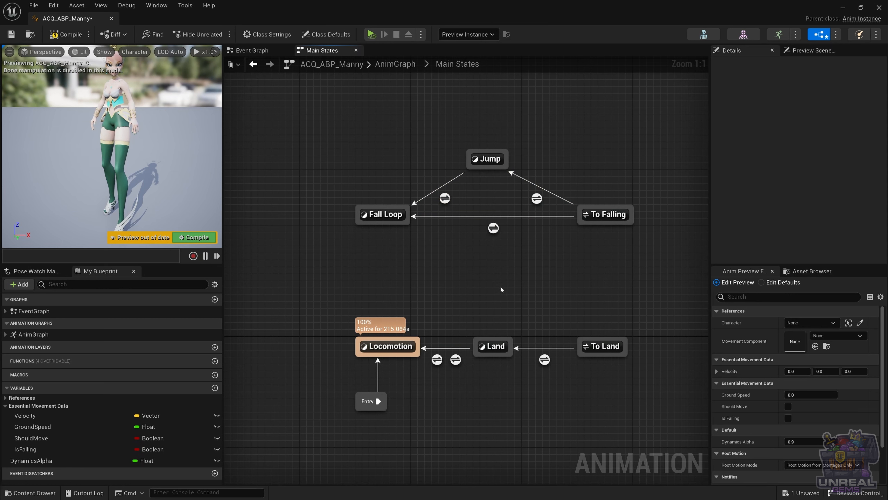
# Review how Locomotion and Land relate to the To Falling alias and its transition to Jump.
pyautogui.click(588, 224)
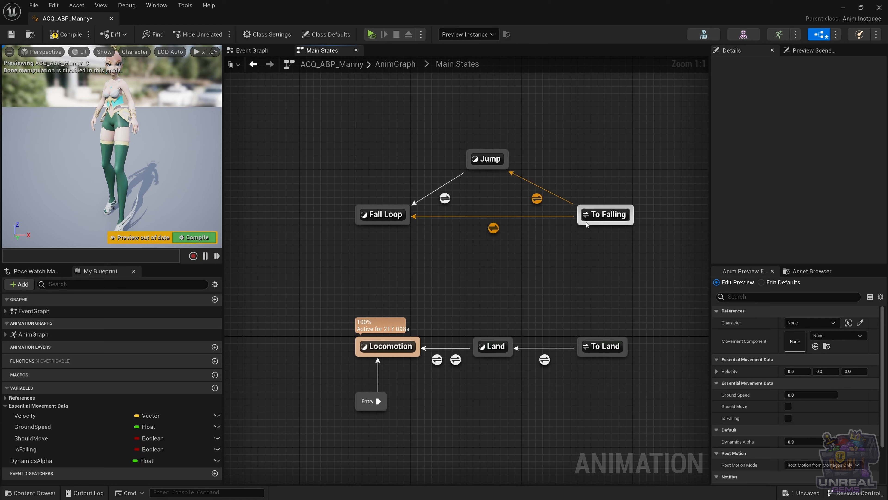
pyautogui.click(516, 314)
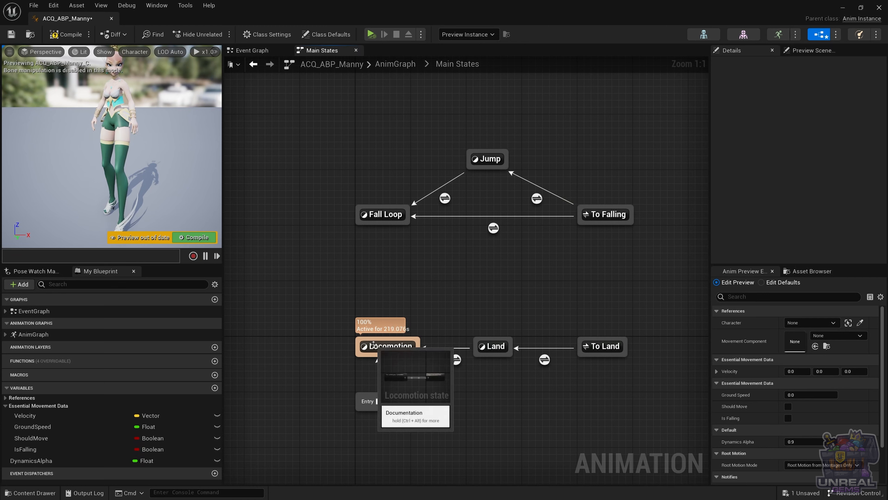
pyautogui.click(500, 346)
pyautogui.click(594, 218)
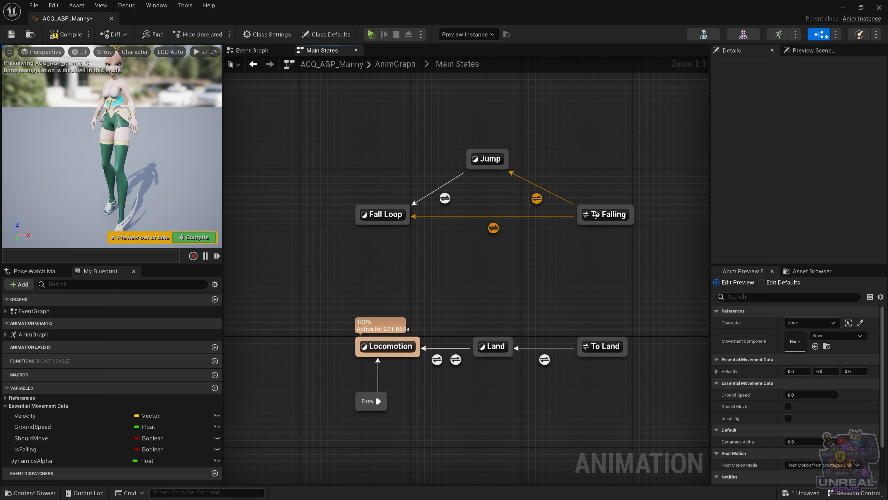
pyautogui.click(536, 199)
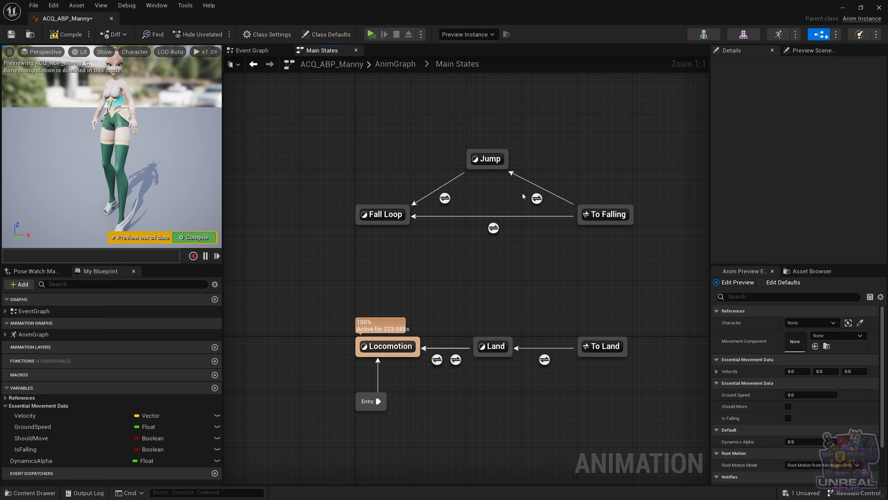
pyautogui.moveTo(541, 202)
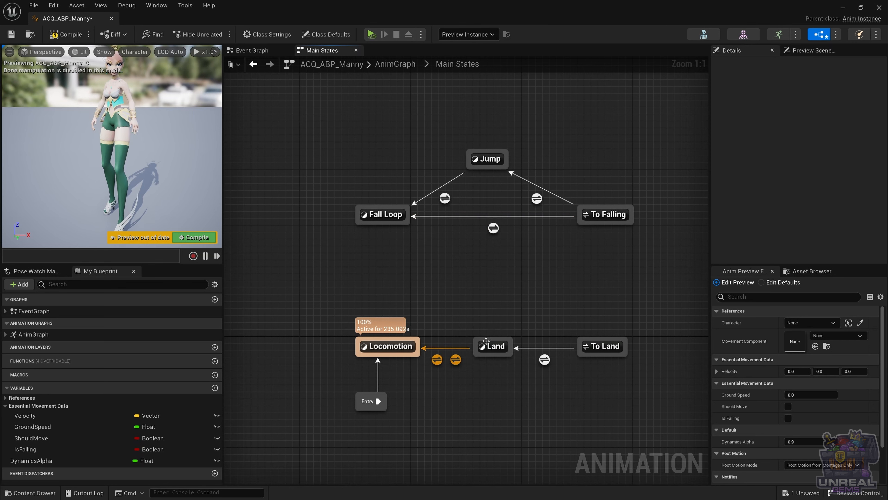
pyautogui.click(606, 214)
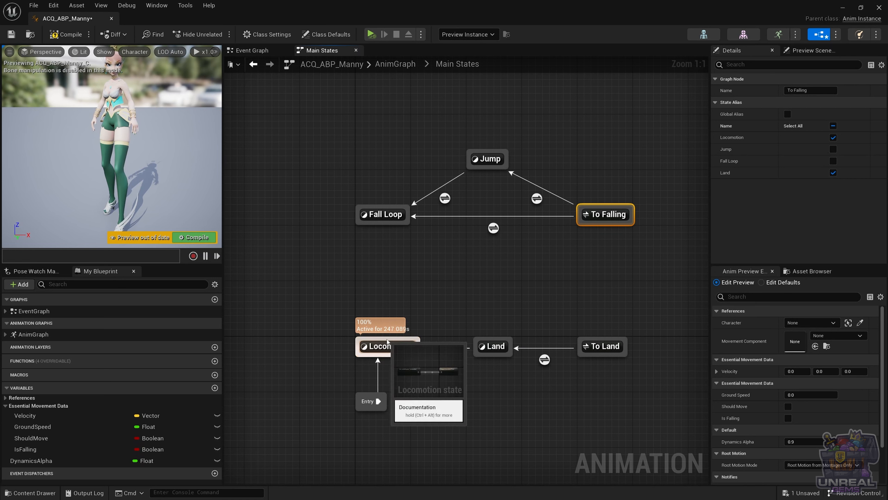
pyautogui.moveTo(387, 341); pyautogui.dragTo(389, 256)
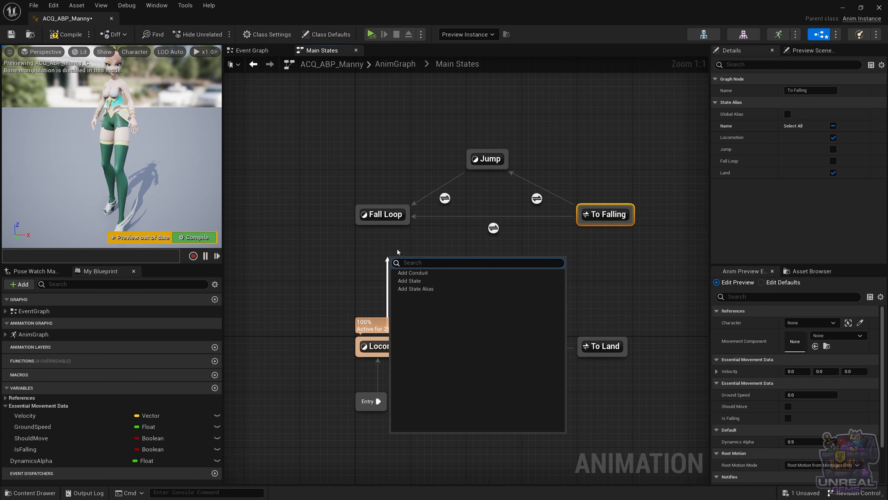
pyautogui.click(609, 237)
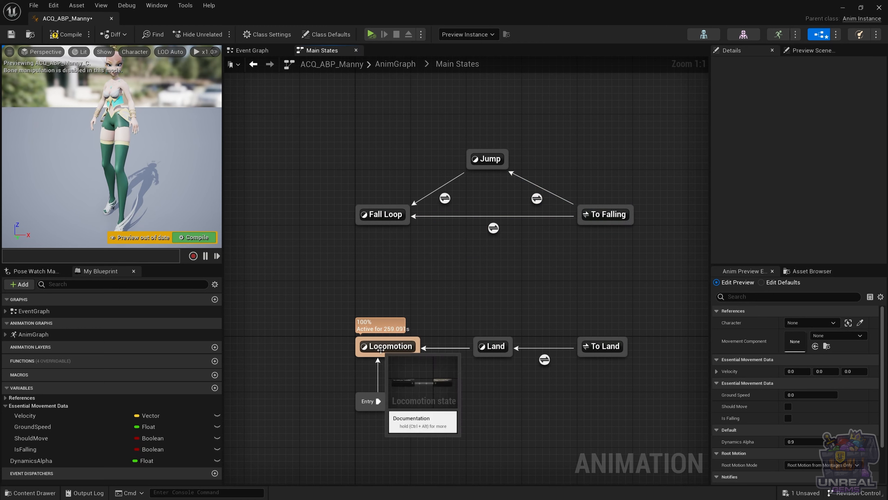
pyautogui.click(598, 217)
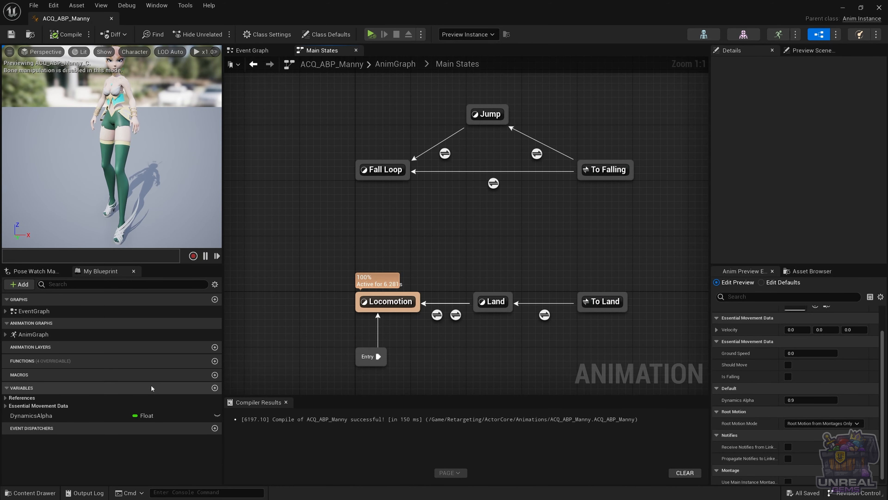
# Create a Boolean variable named IsDead in the animation blueprint.
pyautogui.click(215, 388)
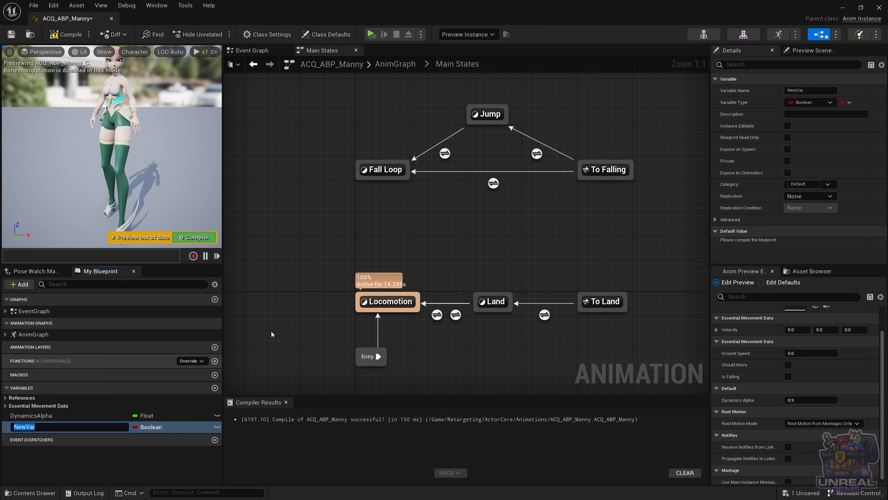
pyautogui.press('BackSpace')
pyautogui.write('I')
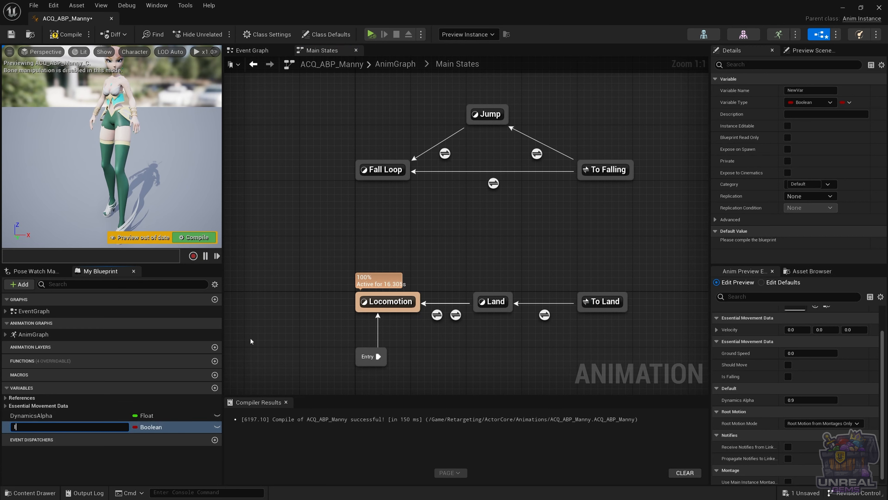
pyautogui.write('sDead')
pyautogui.press('Return')
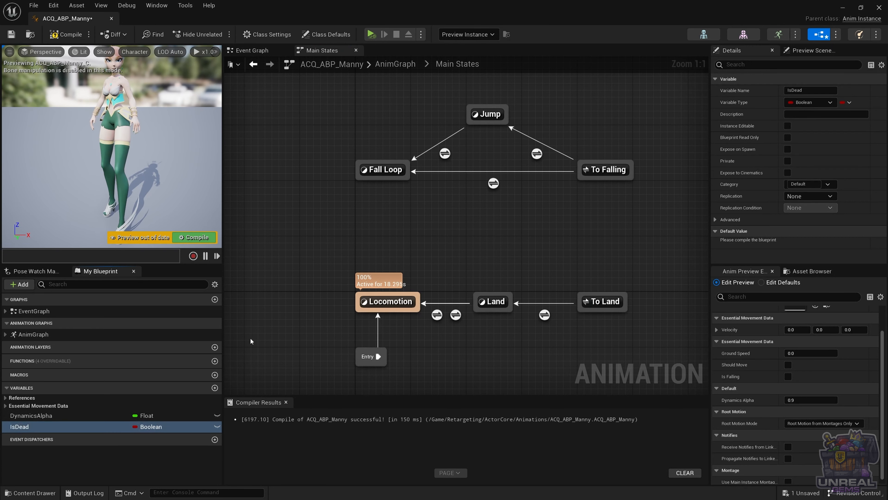
# Add two more Boolean variables named IsStabbed and IsShot.
pyautogui.click(214, 387)
pyautogui.write('I')
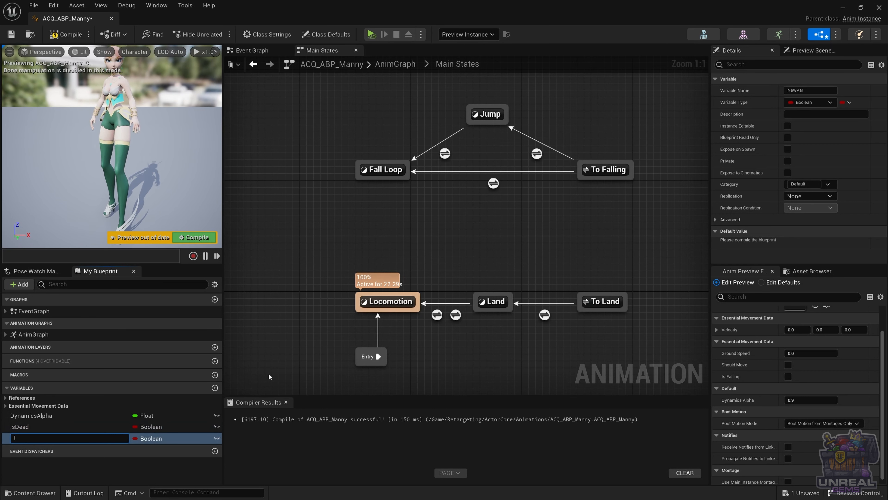
pyautogui.write('sStabbed')
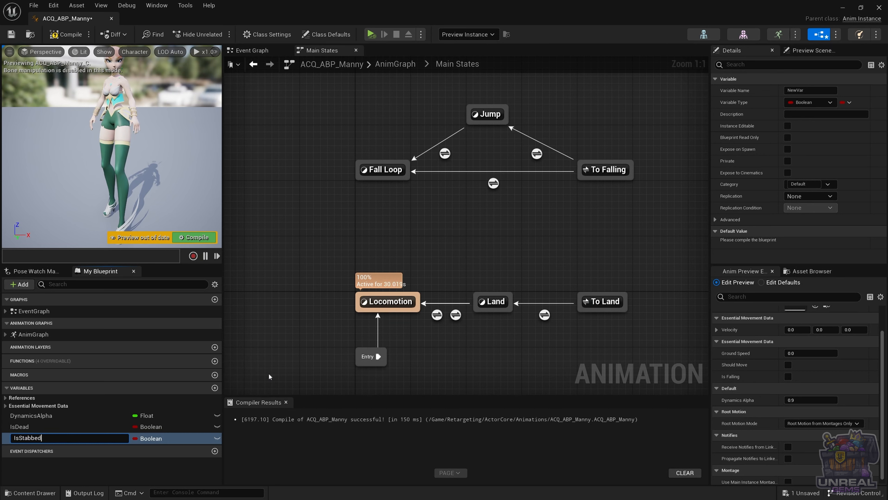
pyautogui.press('Return')
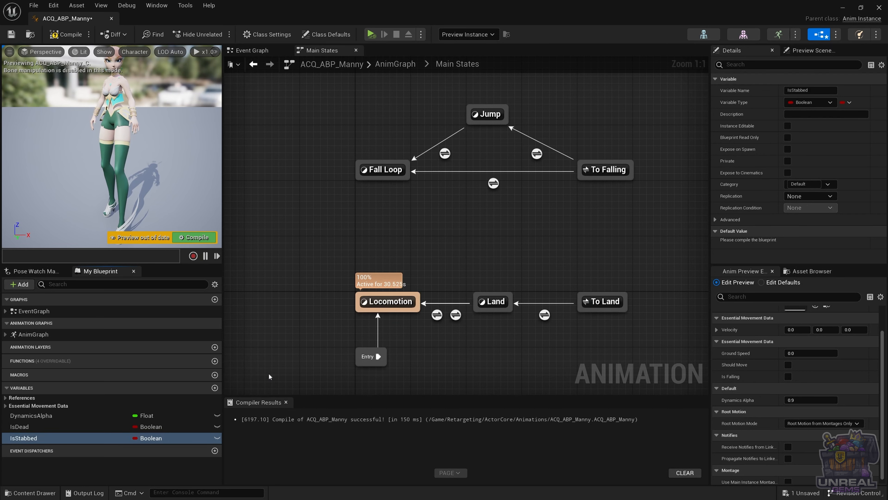
pyautogui.click(214, 387)
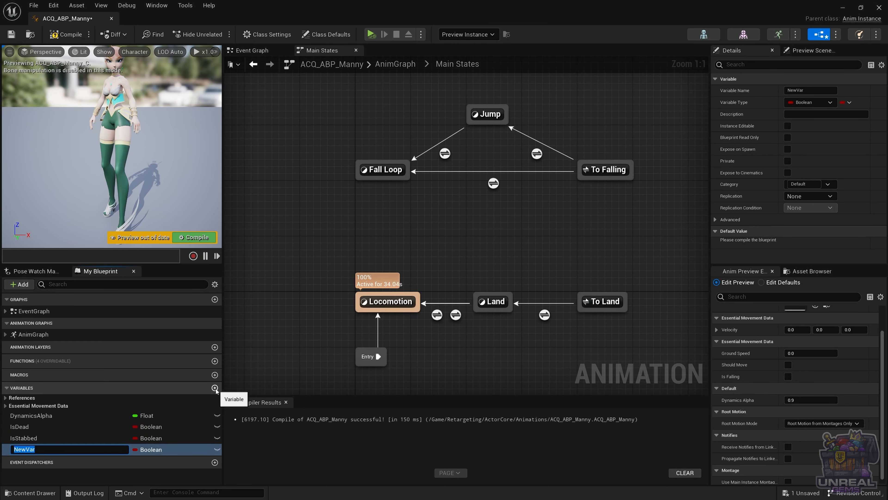
pyautogui.write('IsShot')
pyautogui.press('Return')
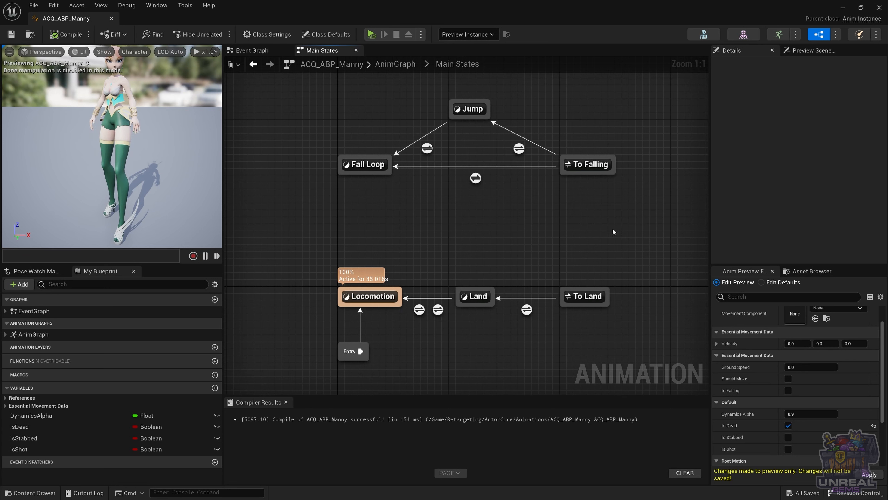
# Add a state alias named Death between To Falling and To Land and make it a global alias.
pyautogui.rightClick(587, 240)
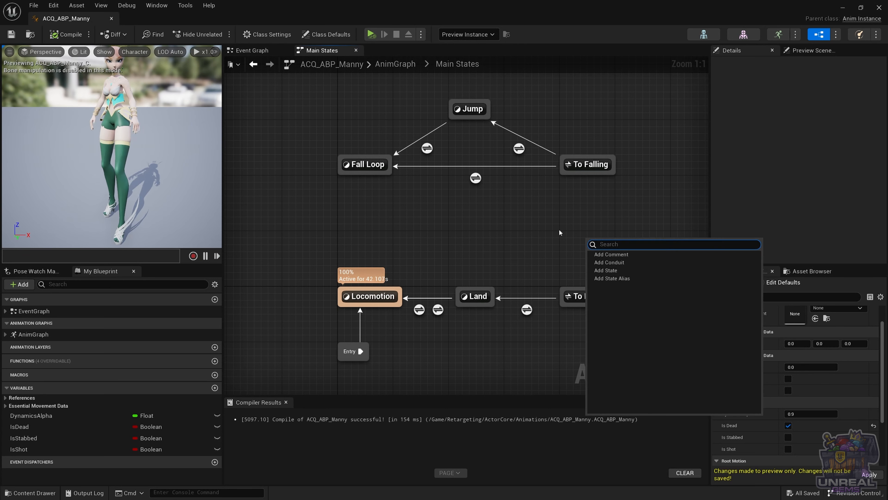
pyautogui.click(620, 279)
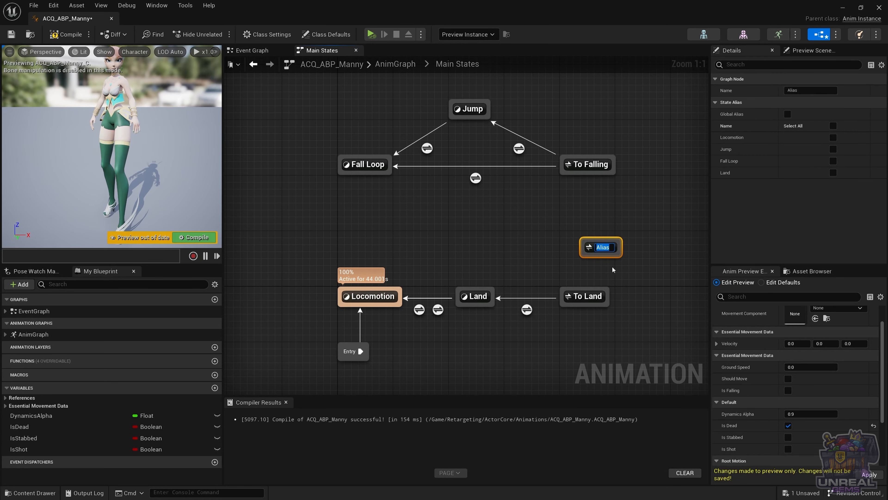
pyautogui.write('Death')
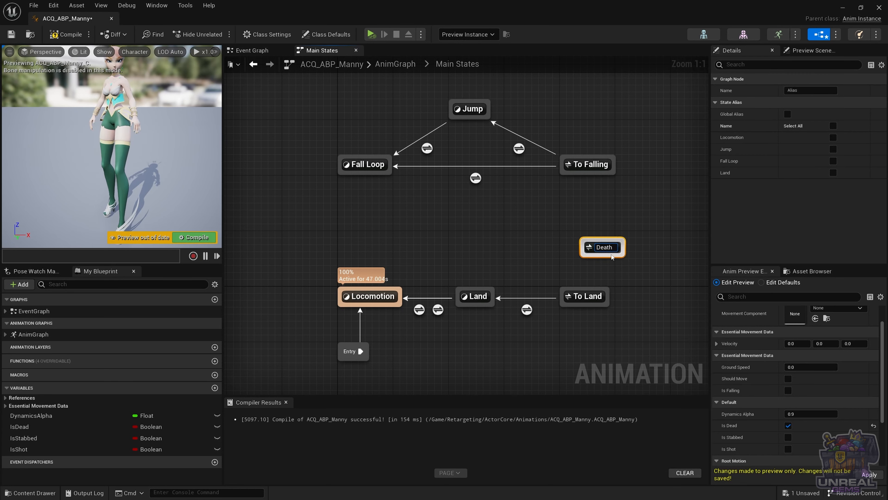
pyautogui.press('Return')
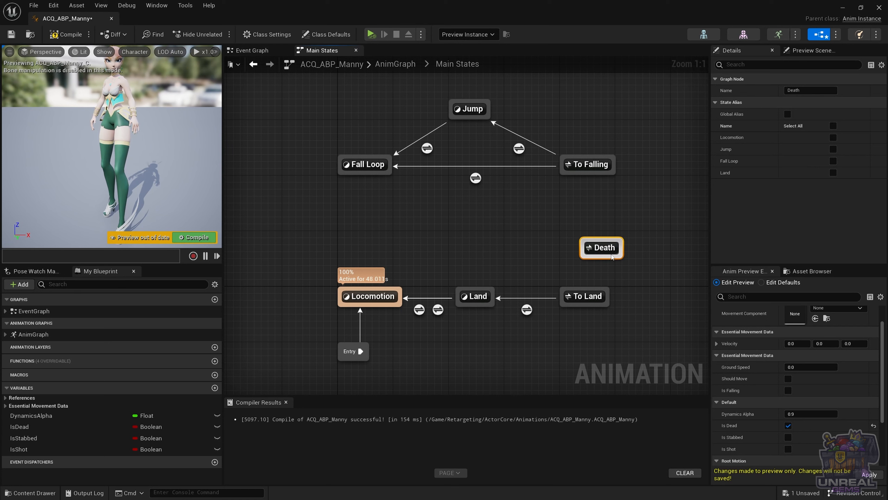
pyautogui.moveTo(604, 248); pyautogui.dragTo(588, 248)
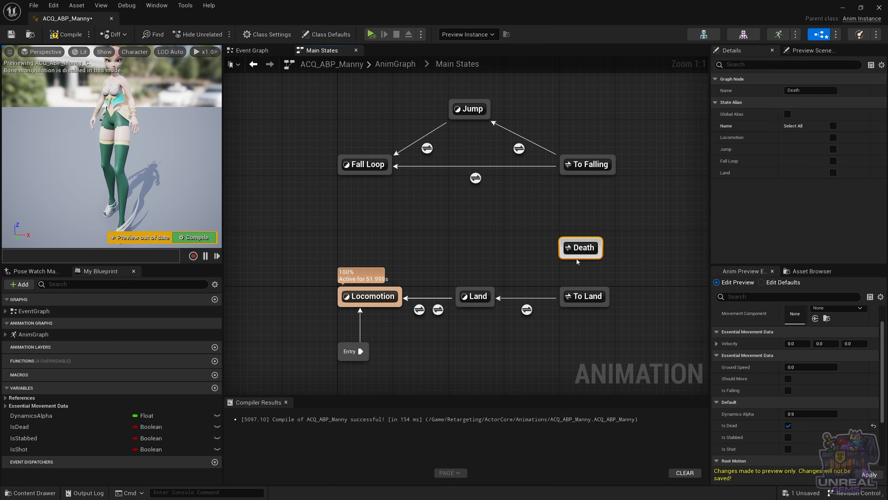
pyautogui.moveTo(580, 247); pyautogui.dragTo(581, 235)
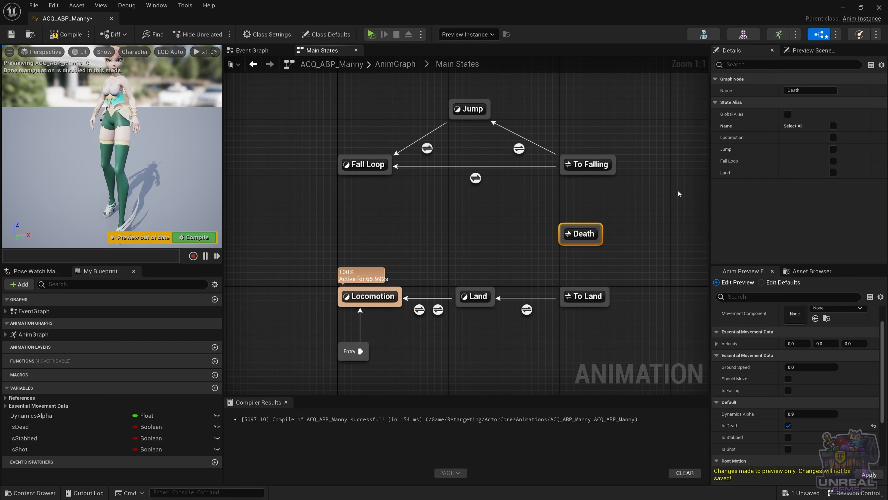
pyautogui.click(787, 114)
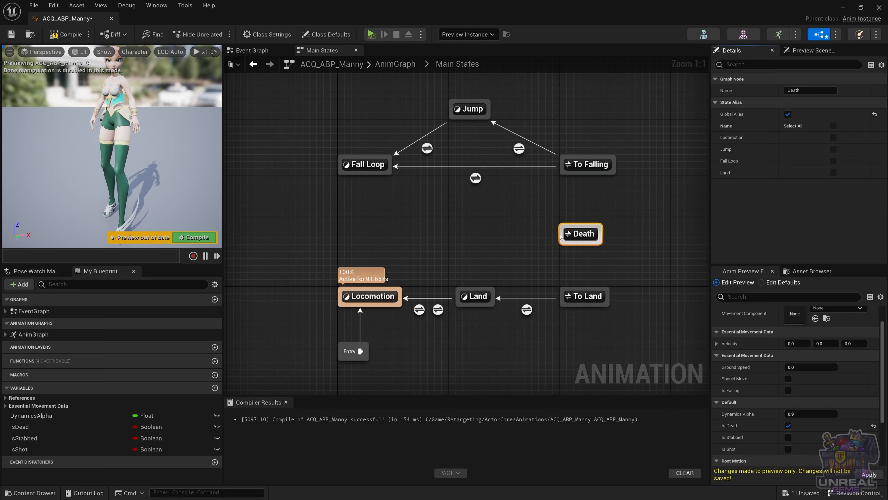
# Create a state named Shot with a transition leading to it from the Death alias.
pyautogui.moveTo(560, 236); pyautogui.dragTo(481, 231)
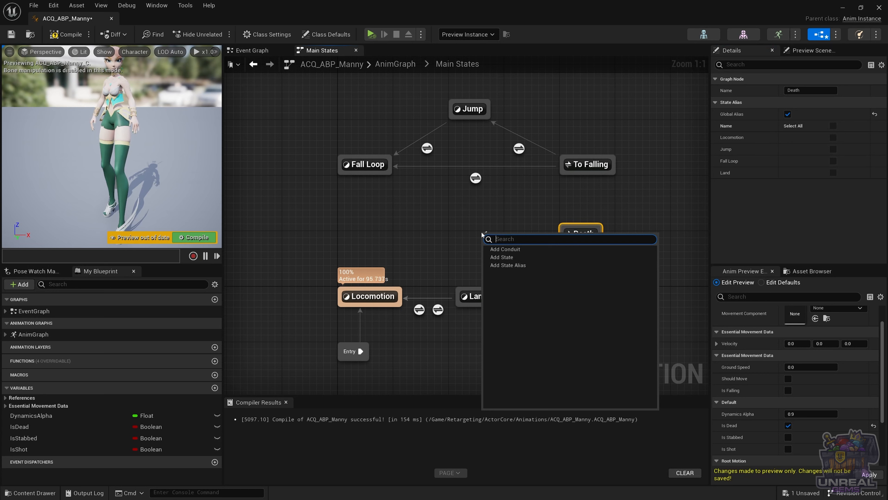
pyautogui.press('Down')
pyautogui.press('Down')
pyautogui.press('Return')
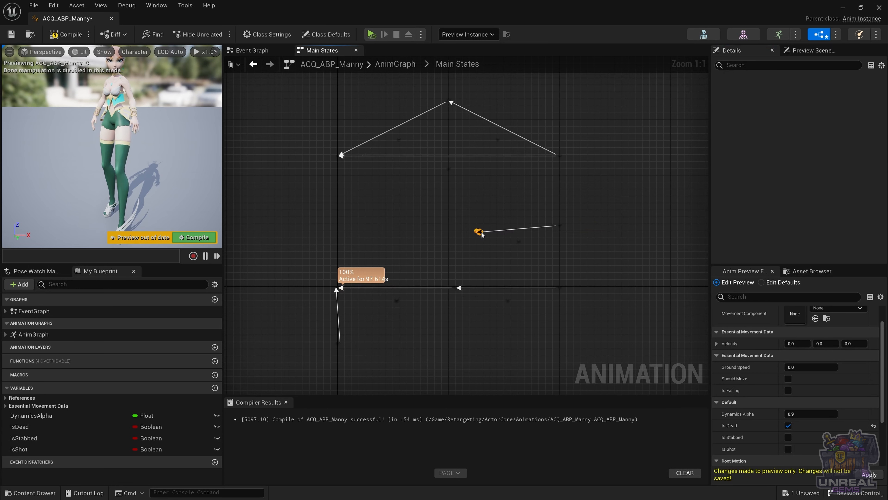
pyautogui.write('Shot')
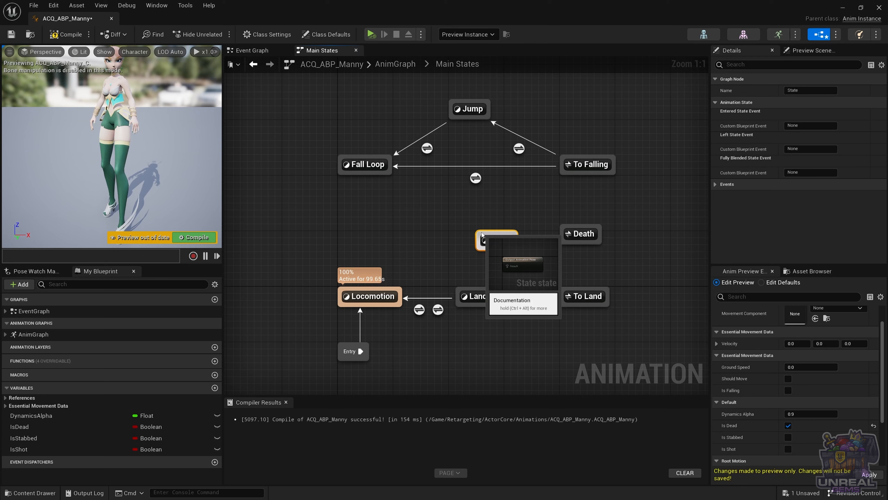
pyautogui.press('Return')
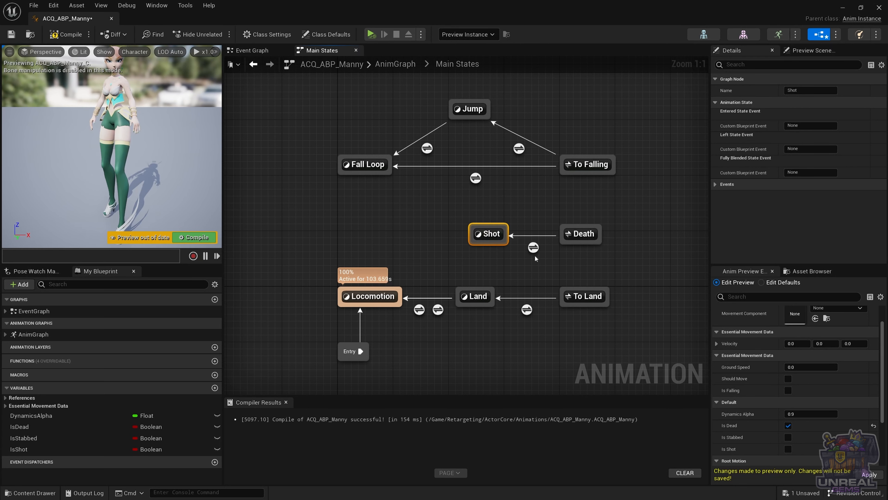
# In the Shot state, connect the ACQ_arrow-hit-die_arrow-hit-die animation to the output pose and compile the blueprint.
pyautogui.doubleClick(492, 241)
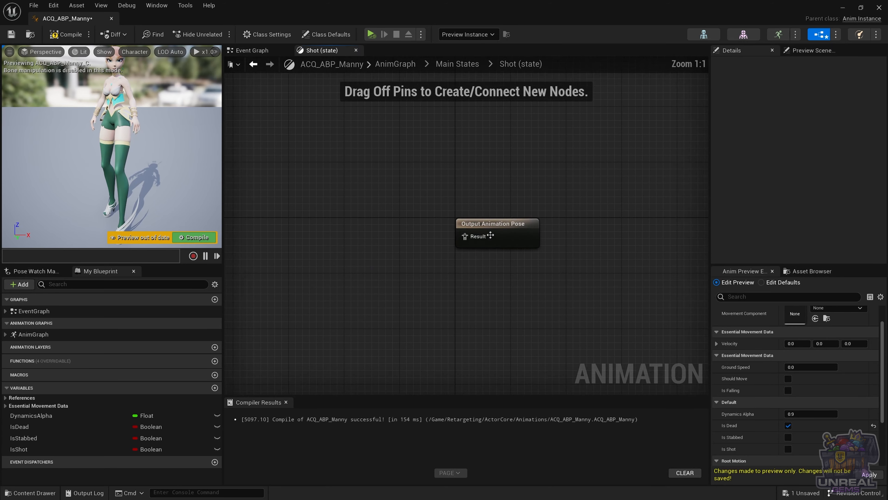
pyautogui.click(813, 271)
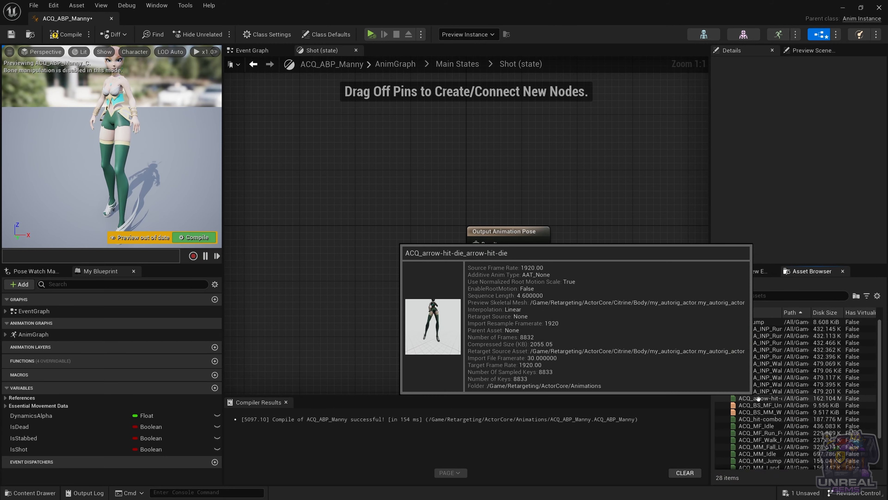
pyautogui.moveTo(757, 398); pyautogui.dragTo(312, 229)
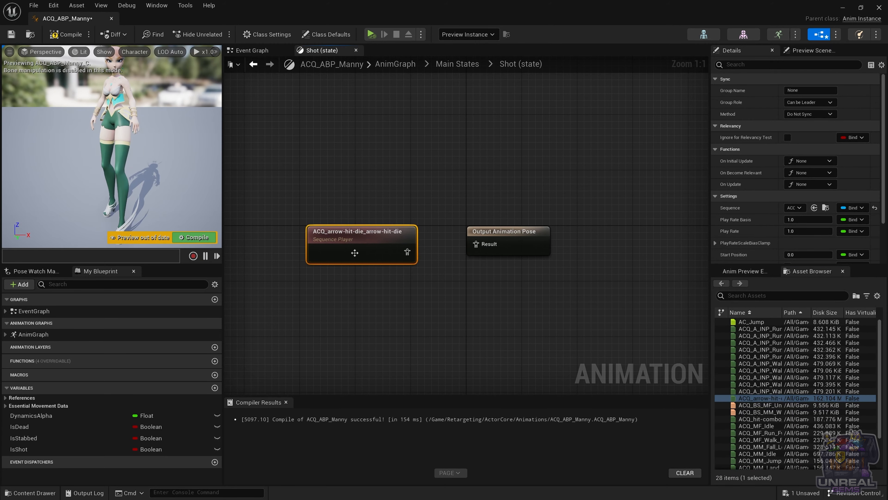
pyautogui.moveTo(405, 253); pyautogui.dragTo(477, 245)
pyautogui.moveTo(356, 246); pyautogui.dragTo(354, 236)
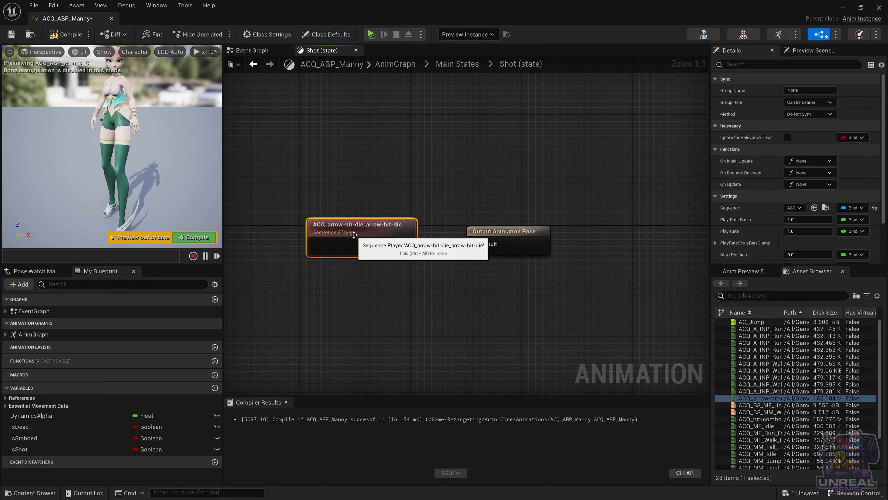
pyautogui.click(398, 296)
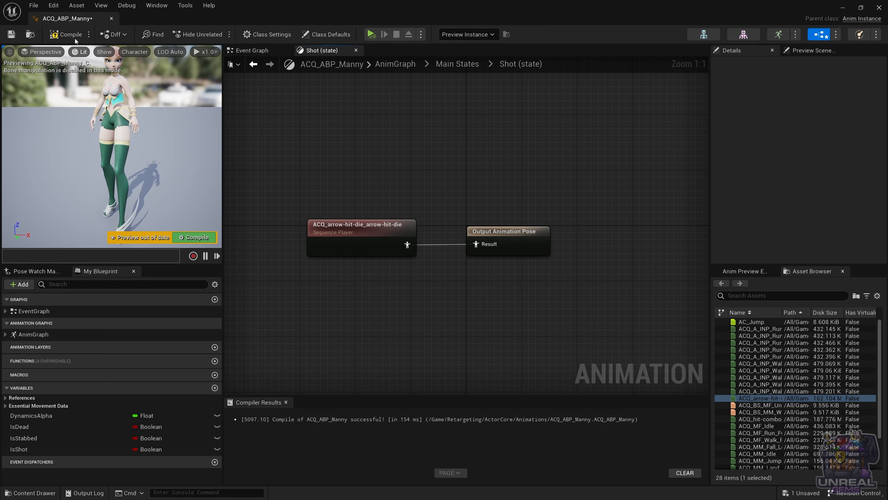
pyautogui.click(66, 34)
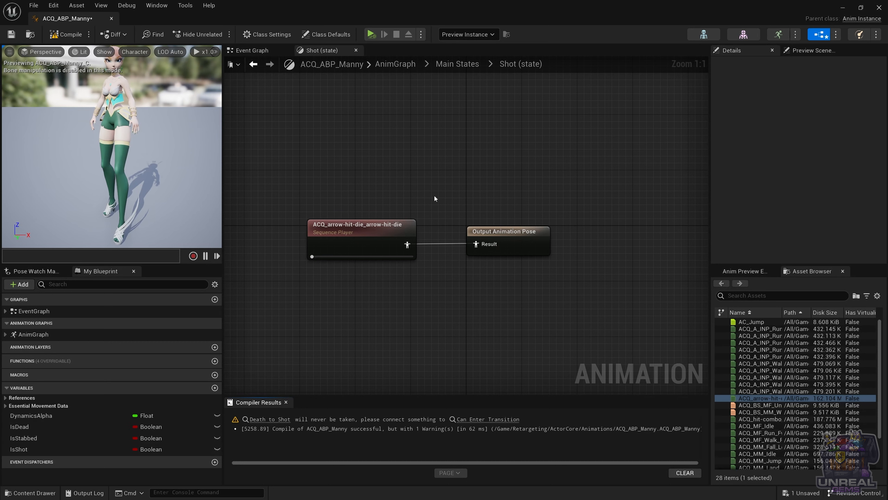
# Use the IsDead variable as the condition of the Death to Shot transition rule and compile.
pyautogui.click(466, 68)
pyautogui.doubleClick(458, 227)
pyautogui.moveTo(17, 427); pyautogui.dragTo(475, 245)
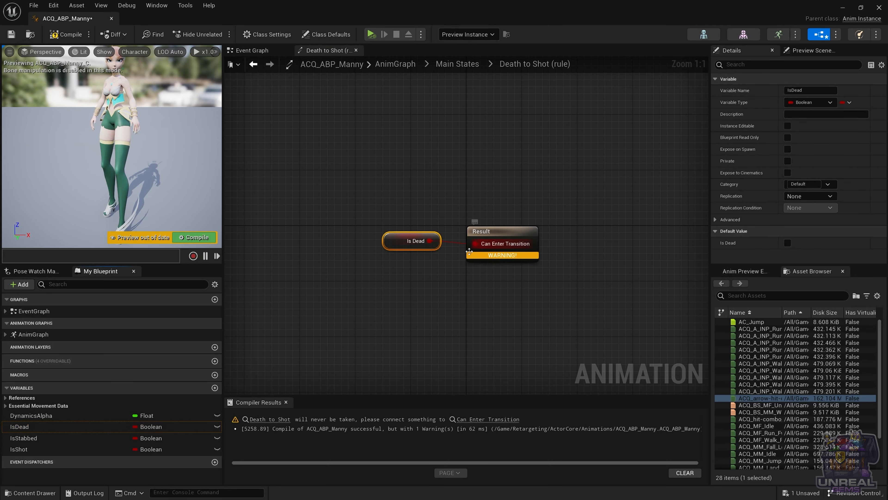
pyautogui.moveTo(400, 242); pyautogui.dragTo(386, 241)
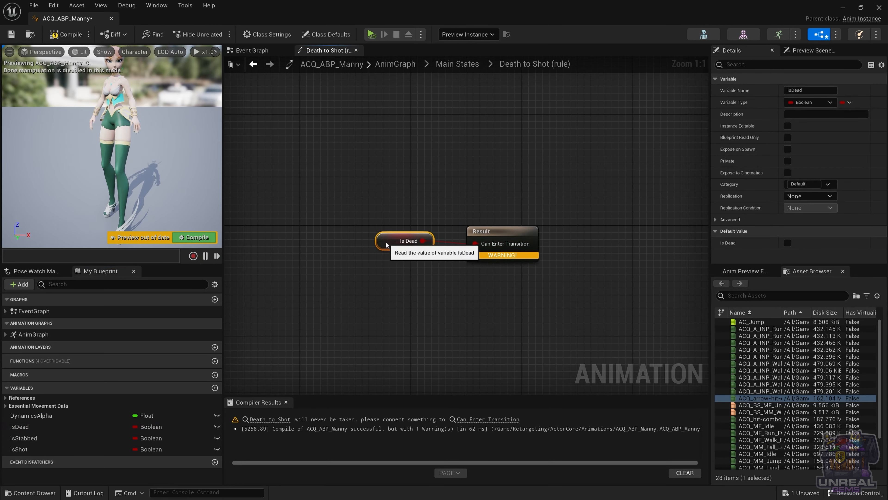
pyautogui.moveTo(376, 205); pyautogui.dragTo(550, 283)
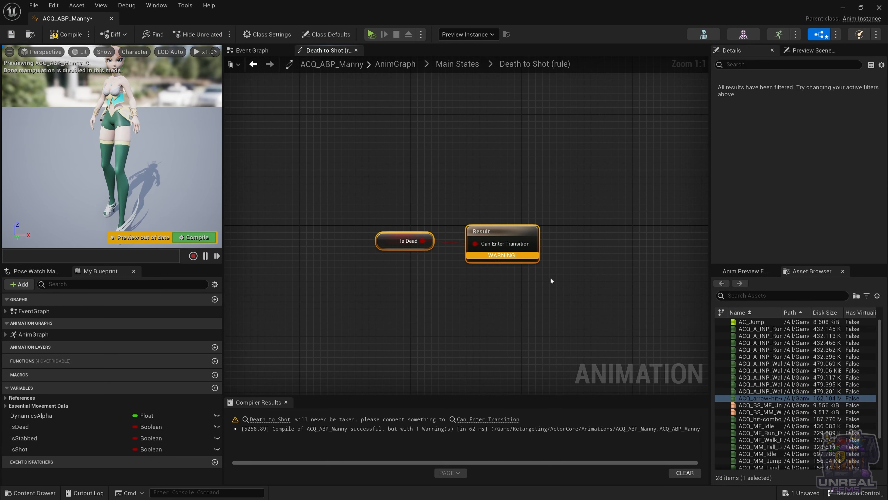
pyautogui.click(63, 37)
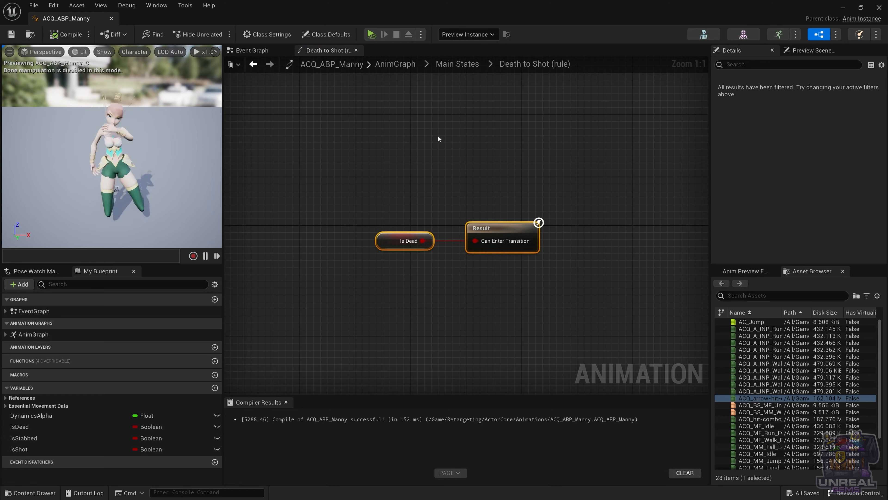
# Turn Is Dead off and on again in the preview values to test the Shot state.
pyautogui.click(735, 271)
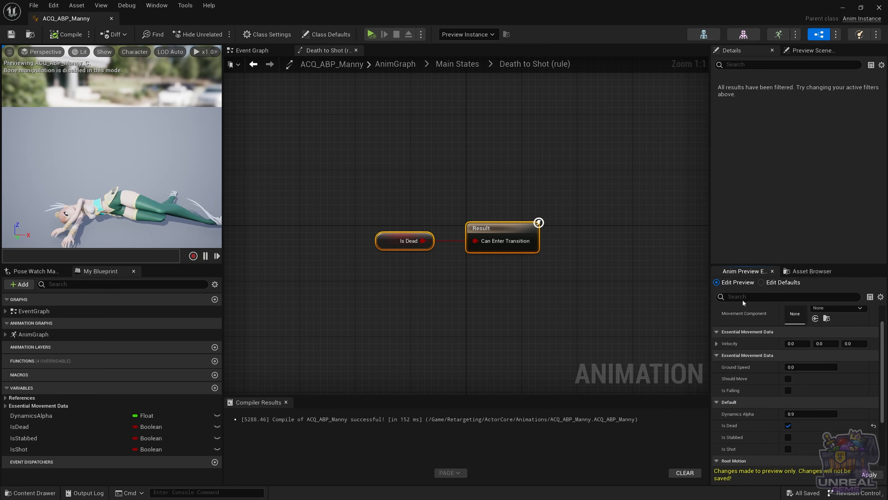
pyautogui.click(789, 425)
pyautogui.click(789, 425)
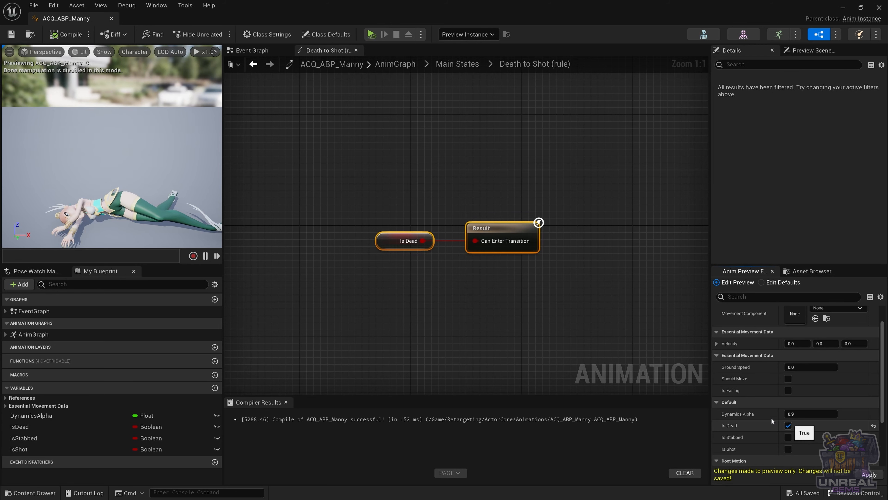
# Include the Shot state in the To Land alias of Main States and compile the blueprint.
pyautogui.click(444, 64)
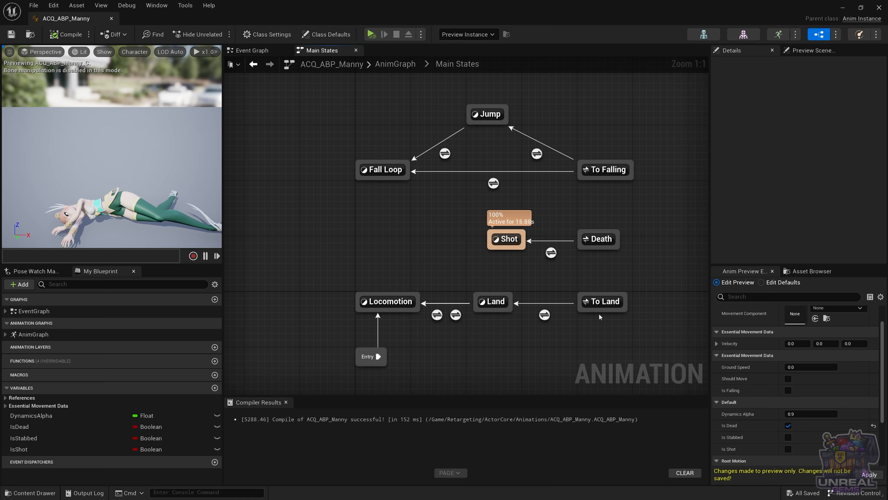
pyautogui.click(601, 301)
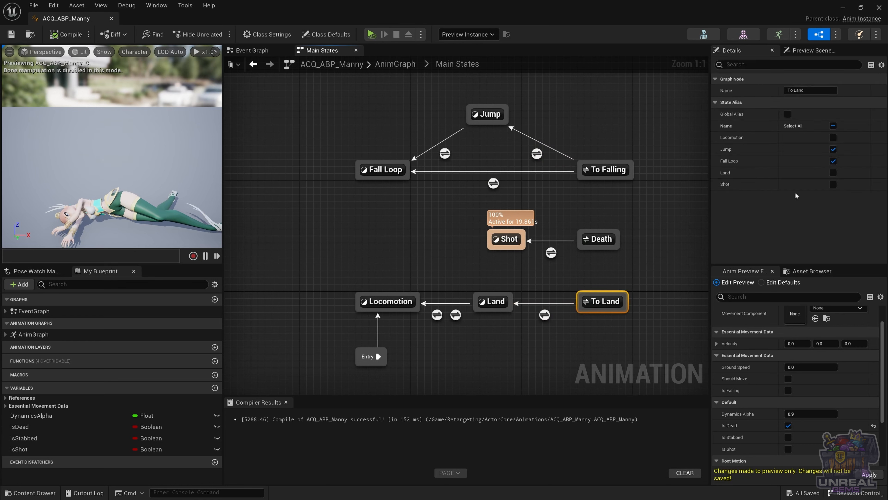
pyautogui.click(833, 185)
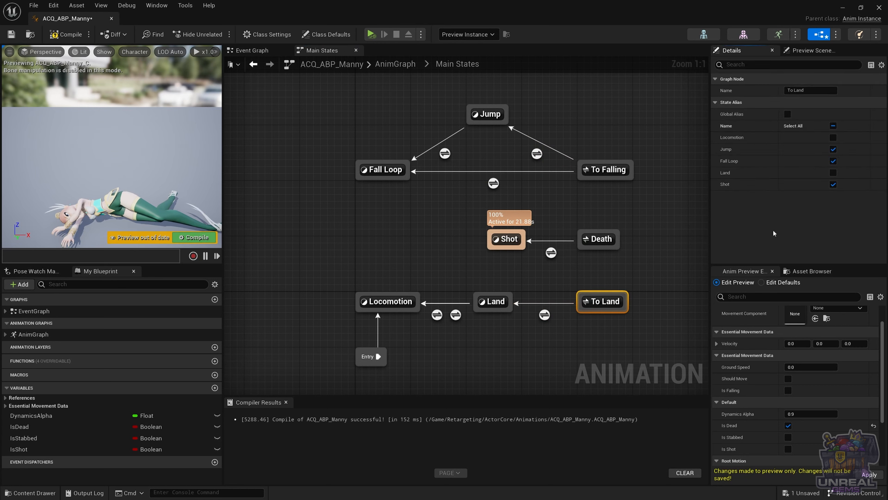
pyautogui.click(194, 239)
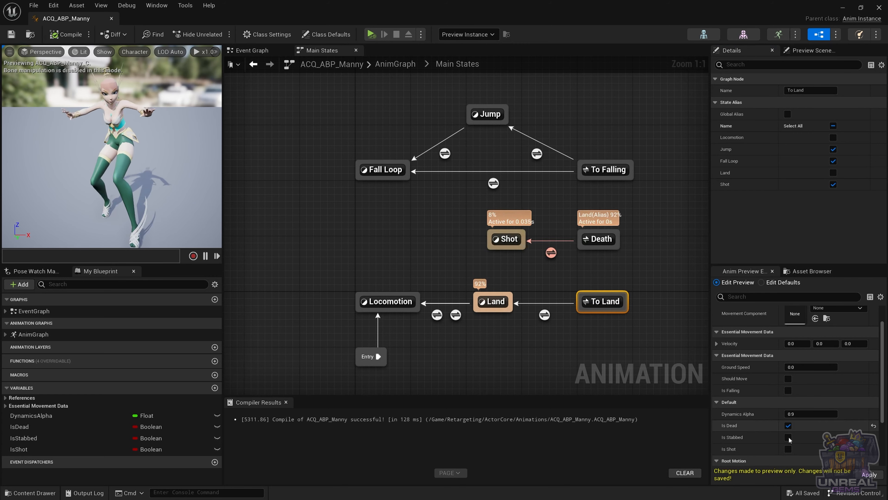
# Switch Is Dead off, on and off again in the preview to test leaving and re-entering Shot.
pyautogui.click(788, 425)
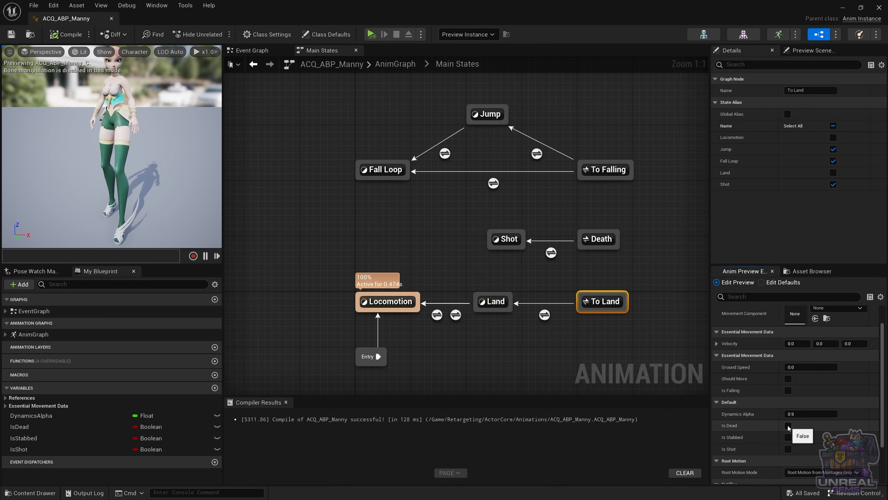
pyautogui.click(788, 426)
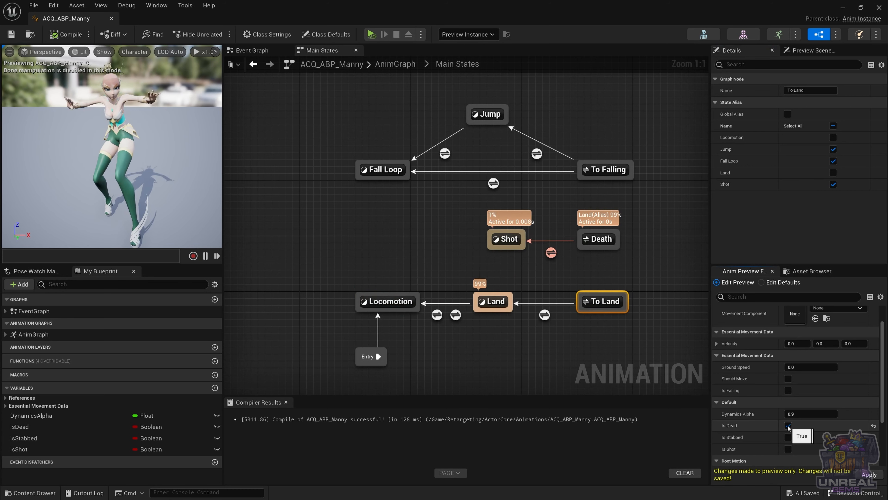
pyautogui.click(788, 426)
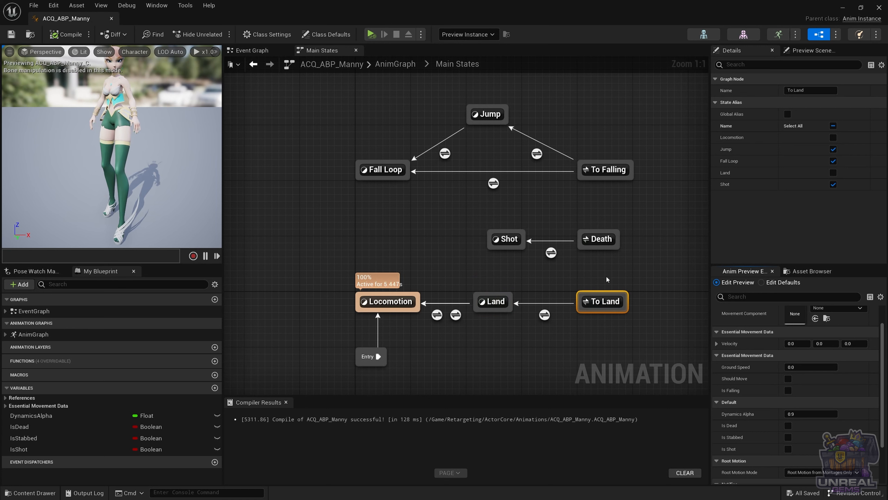
# Add the IsDead variable with a NOT Boolean node below the Is Falling check in the To Land to Land rule.
pyautogui.doubleClick(545, 315)
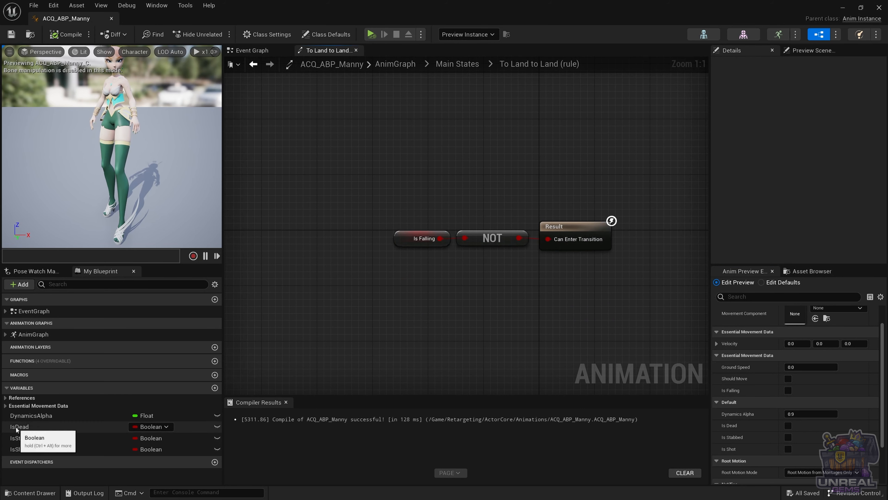
pyautogui.keyDown('ctrl'); pyautogui.moveTo(22, 427); pyautogui.dragTo(407, 278); pyautogui.keyUp('ctrl')
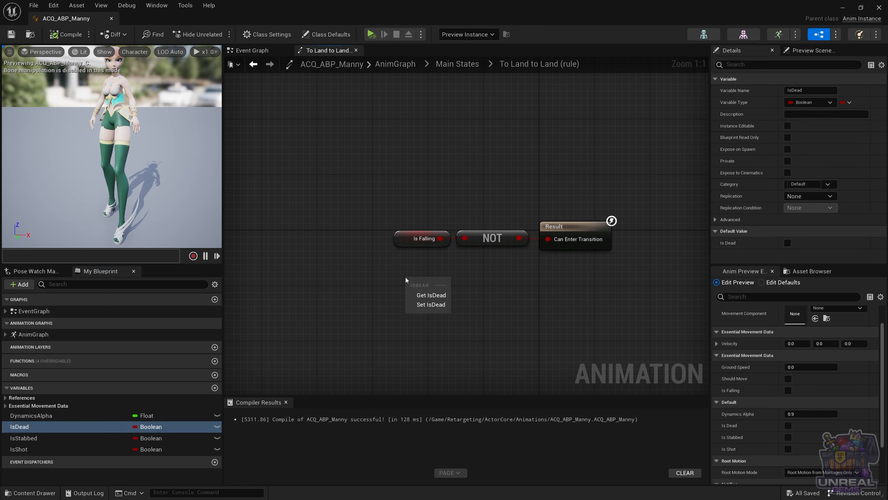
pyautogui.click(420, 295)
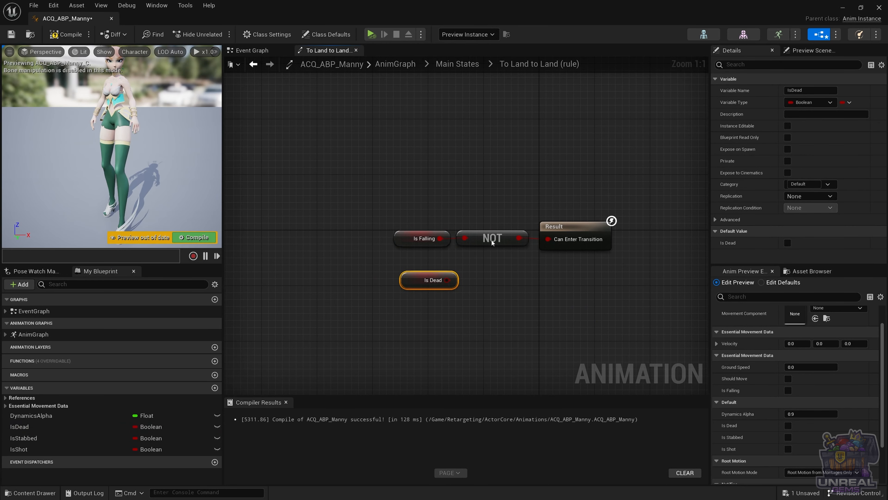
pyautogui.moveTo(450, 280); pyautogui.dragTo(478, 277)
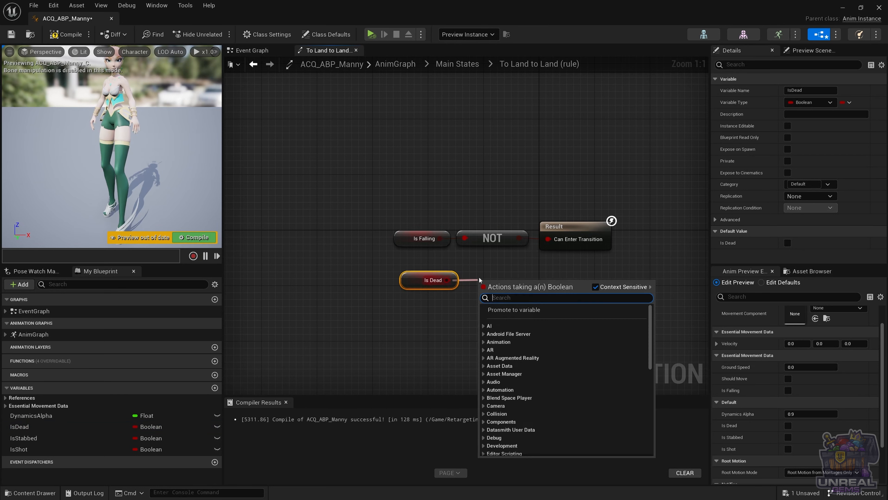
pyautogui.write('no')
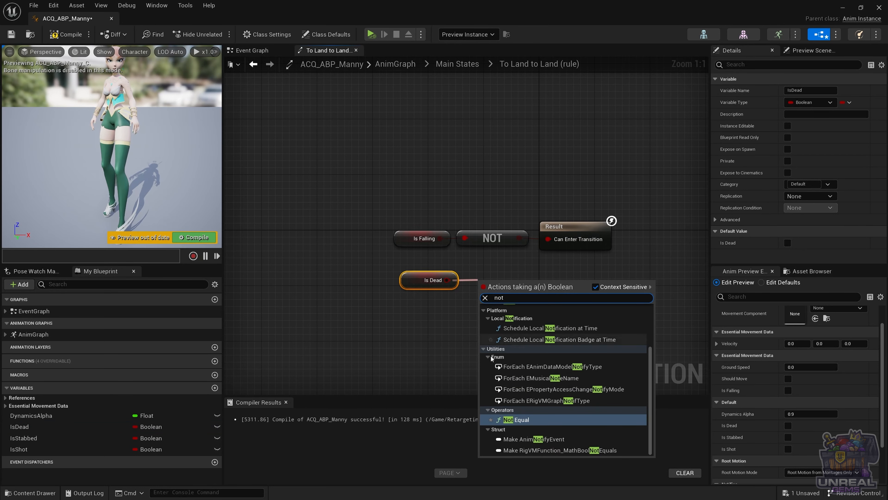
pyautogui.write('t')
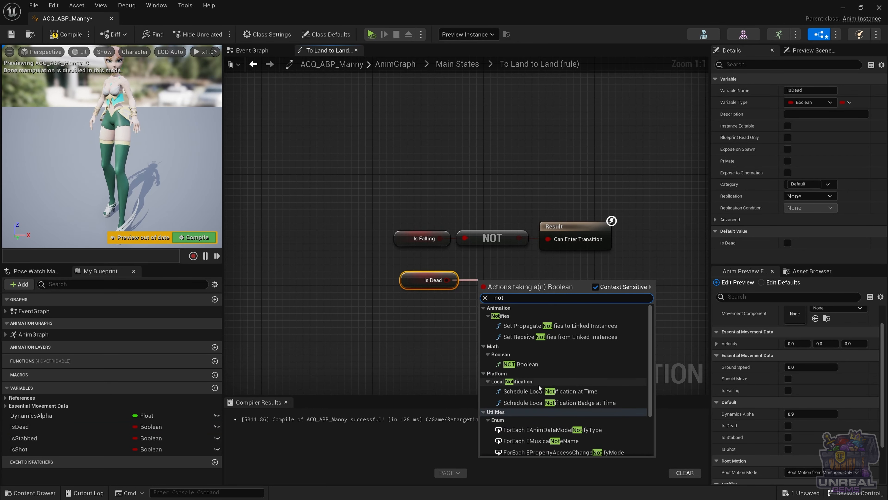
pyautogui.click(518, 365)
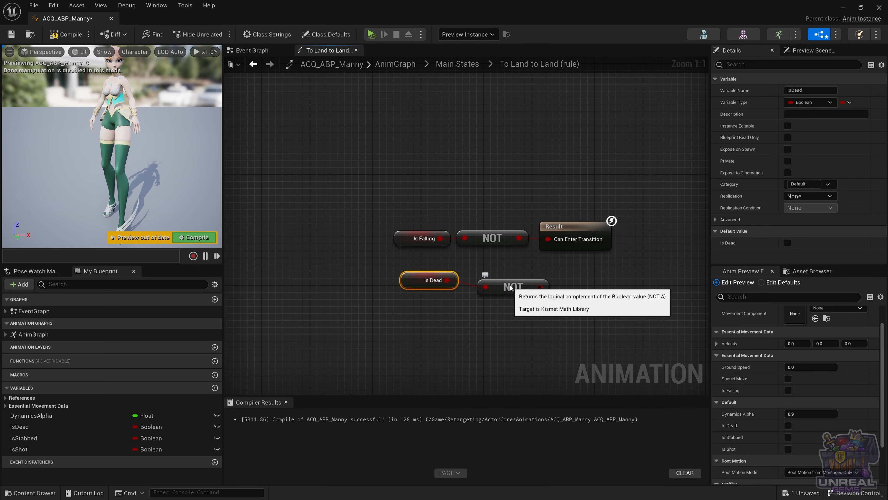
pyautogui.moveTo(511, 282); pyautogui.dragTo(499, 278)
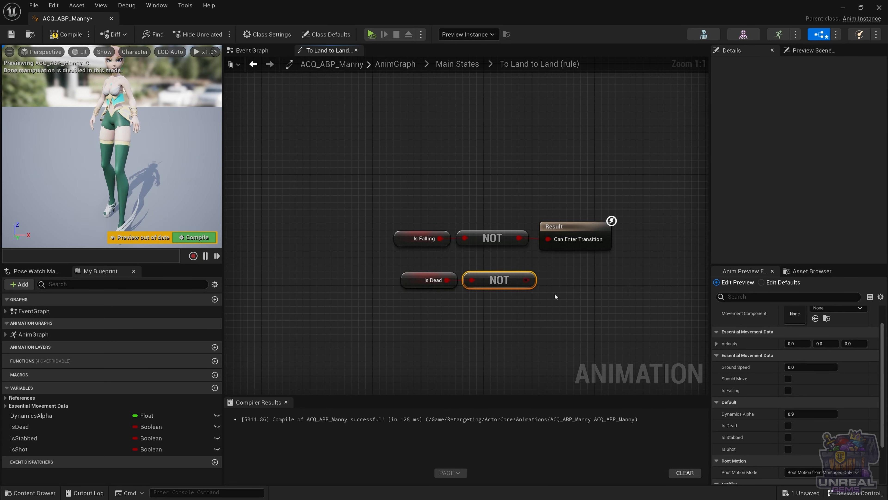
# Combine both NOT outputs with an AND Boolean node and connect its result to Can Enter Transition.
pyautogui.moveTo(520, 239); pyautogui.dragTo(559, 271)
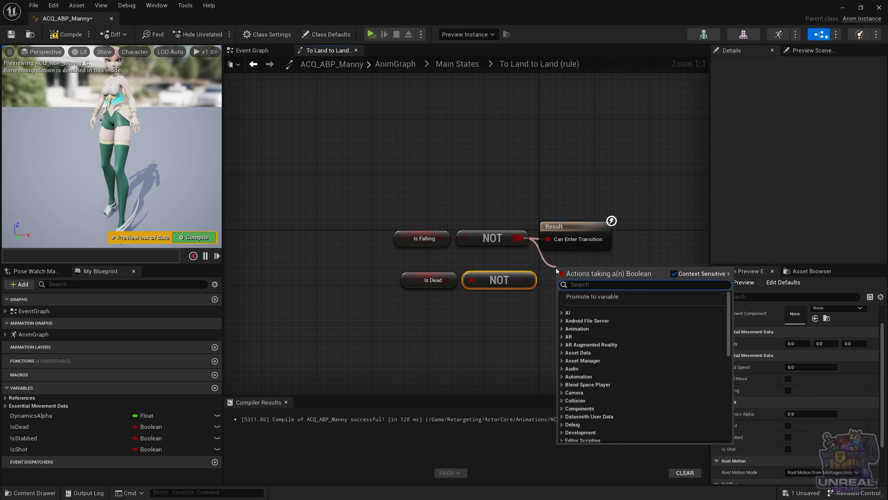
pyautogui.write('and')
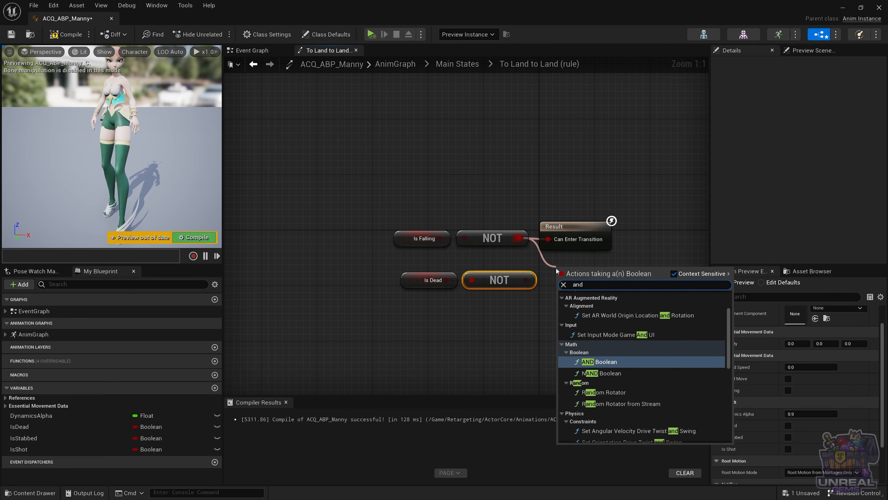
pyautogui.press('Return')
pyautogui.moveTo(527, 279); pyautogui.dragTo(562, 284)
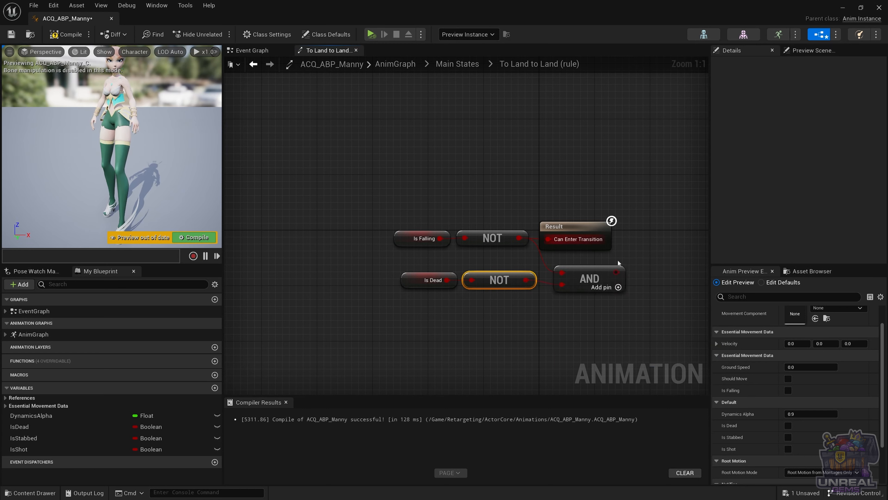
pyautogui.moveTo(616, 271); pyautogui.dragTo(548, 239)
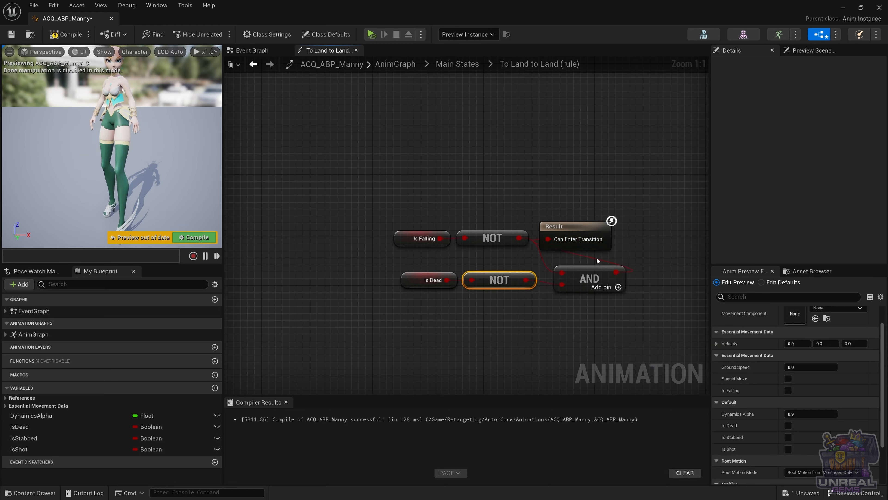
# Arrange the transition rule's nodes with AND between the NOT nodes and Result, and compile the blueprint.
pyautogui.moveTo(394, 230); pyautogui.dragTo(369, 269)
pyautogui.click(585, 279)
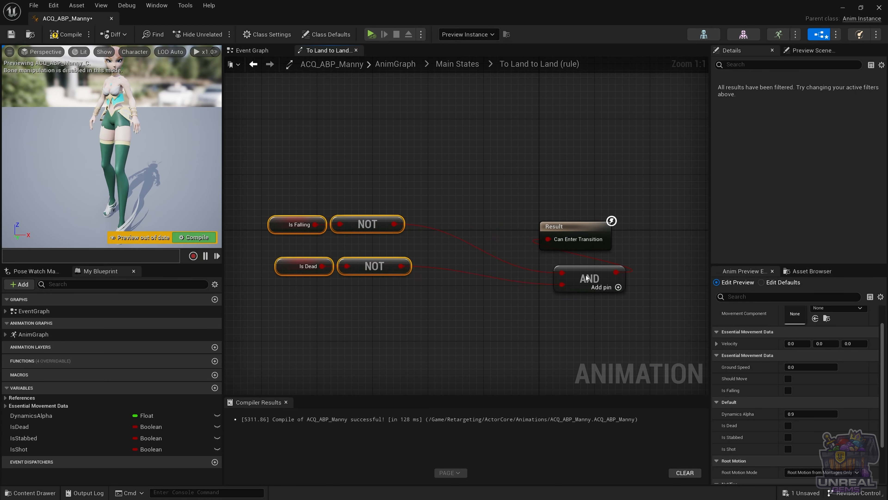
pyautogui.moveTo(571, 274); pyautogui.dragTo(460, 239)
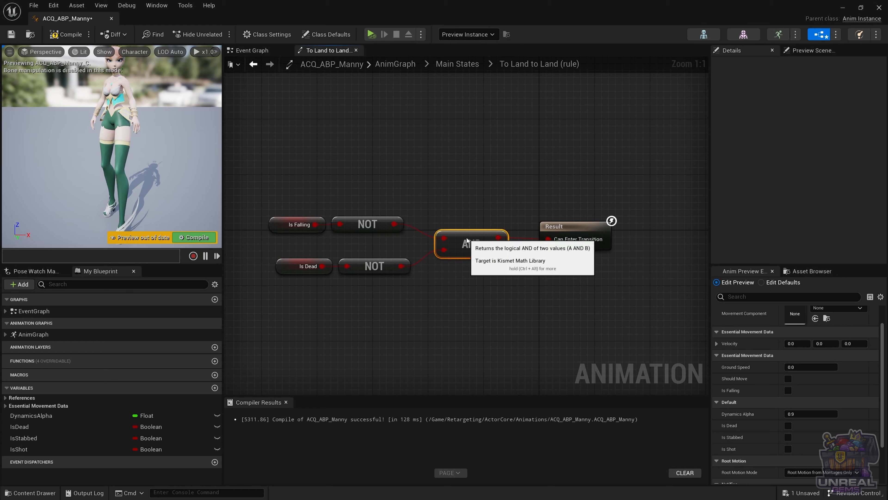
pyautogui.click(571, 245)
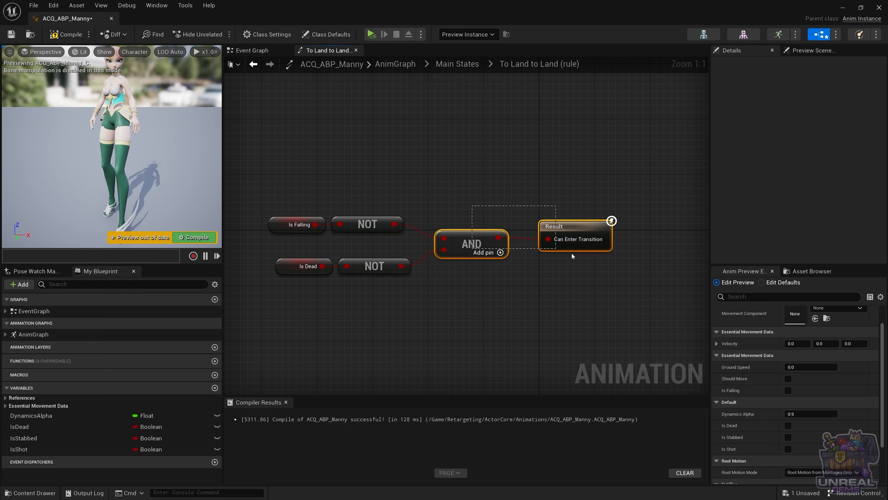
pyautogui.click(594, 277)
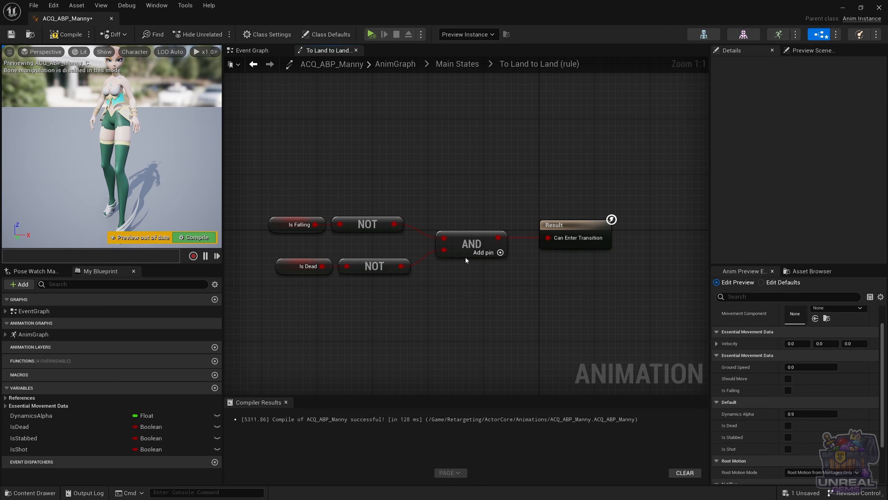
pyautogui.click(65, 34)
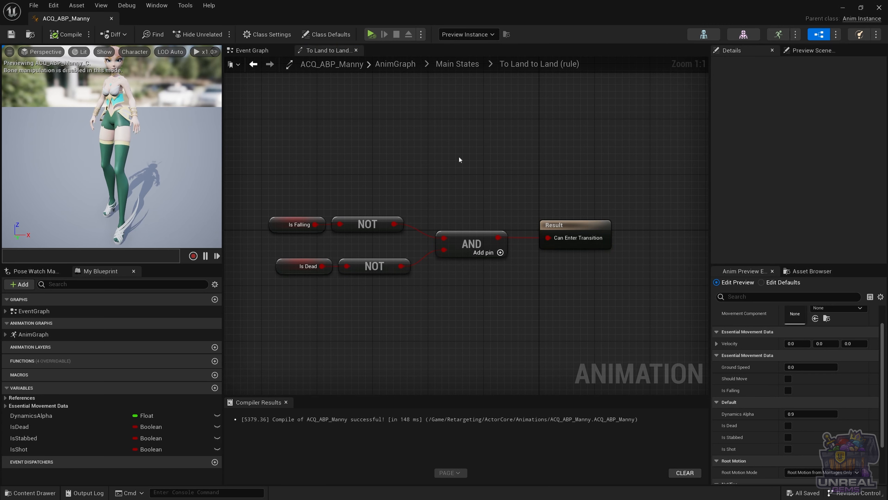
# Return to Main States and test the new landing condition by turning Is Dead on and off in the preview values.
pyautogui.click(468, 66)
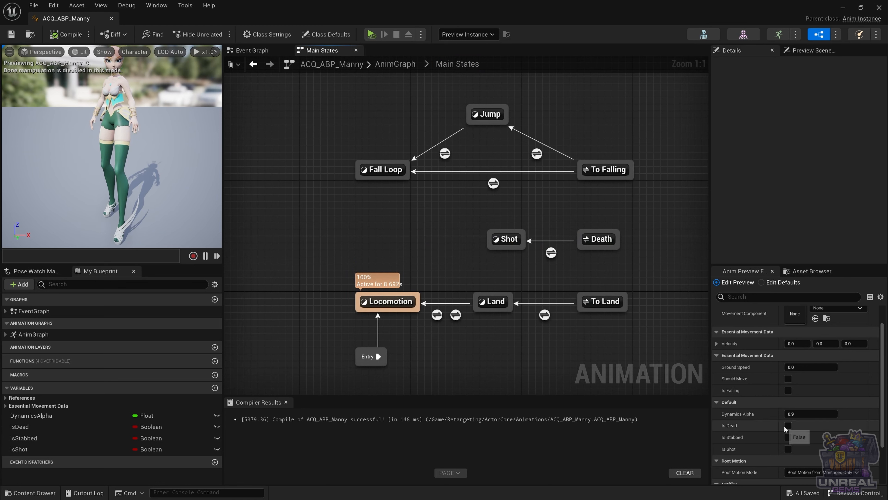
pyautogui.scroll(-1, 783, 425)
pyautogui.click(787, 412)
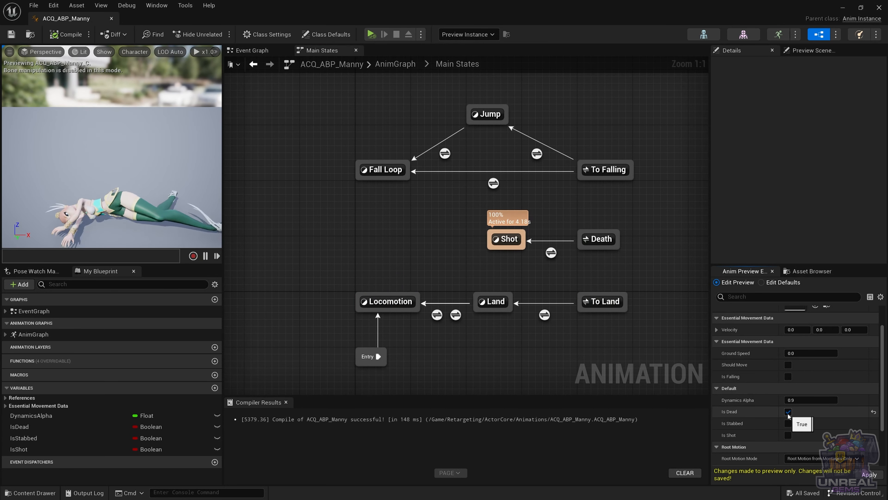
pyautogui.click(788, 412)
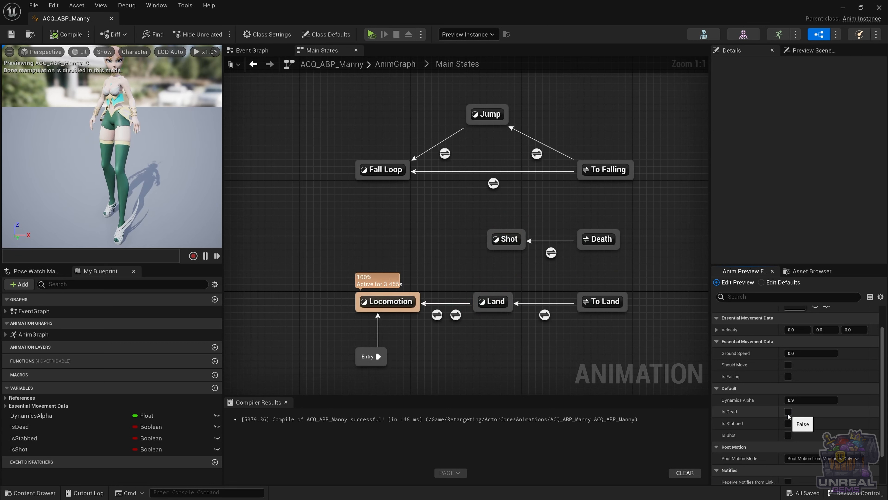
# Select the Death alias and switch Is Dead on and off twice in the preview to recheck the global alias.
pyautogui.click(596, 239)
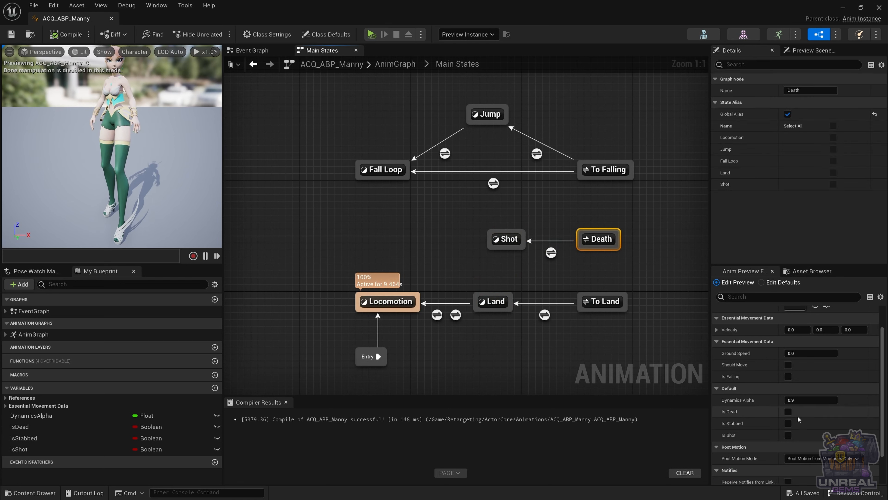
pyautogui.click(788, 412)
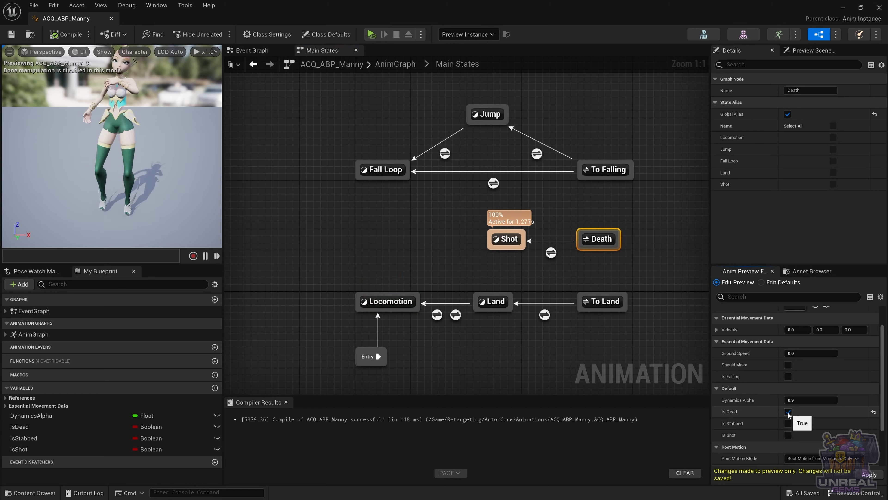
pyautogui.click(787, 411)
pyautogui.click(787, 412)
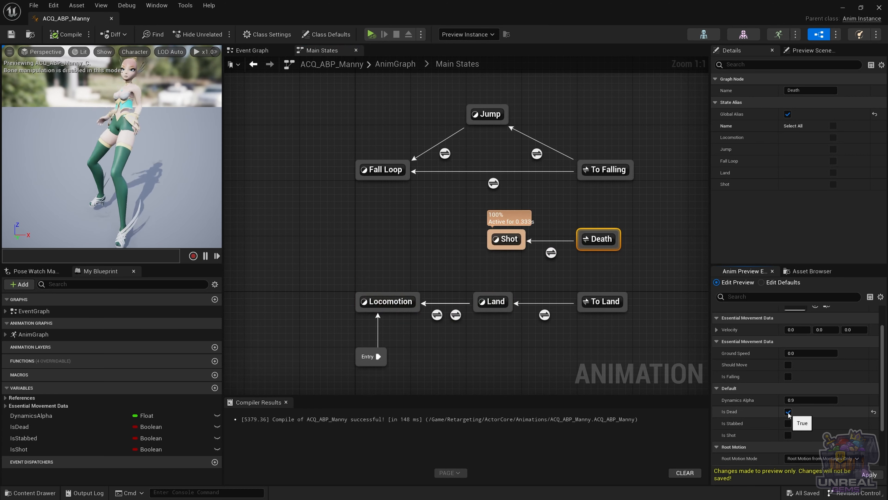
pyautogui.click(787, 412)
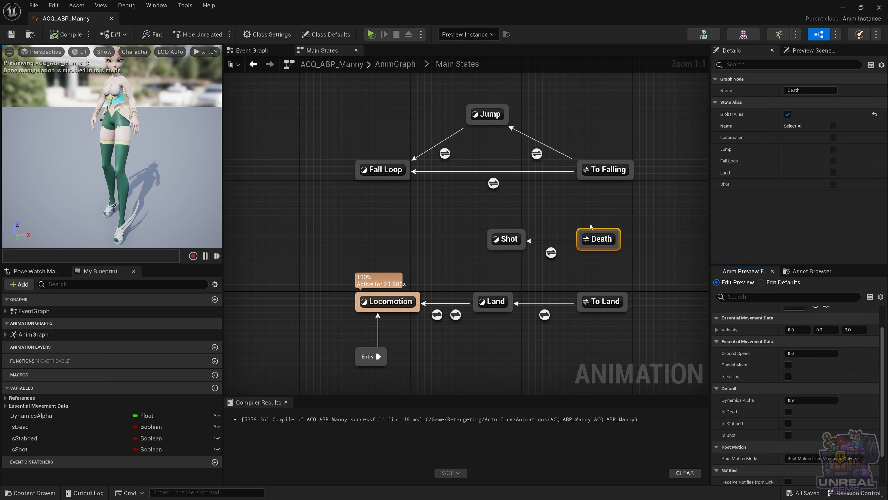
# Disable Global Alias on Death, include Locomotion, Jump, Fall Loop and Land but not Shot, and compile.
pyautogui.click(613, 213)
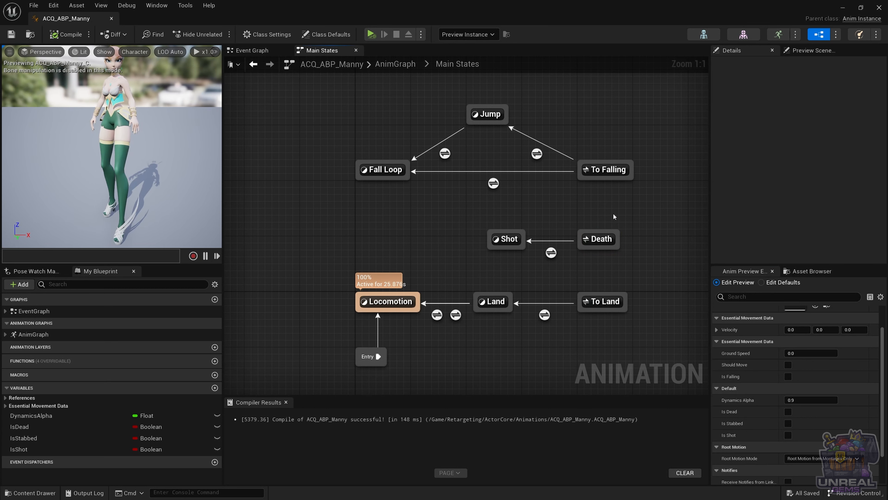
pyautogui.click(598, 233)
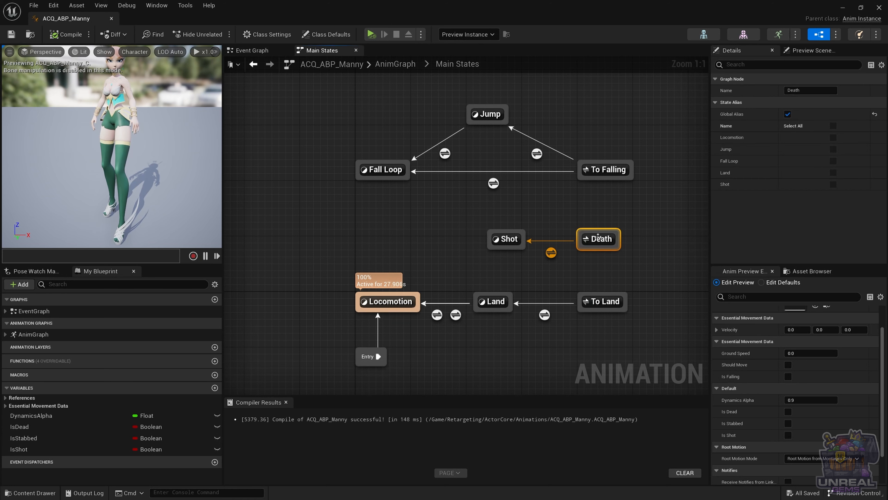
pyautogui.click(788, 113)
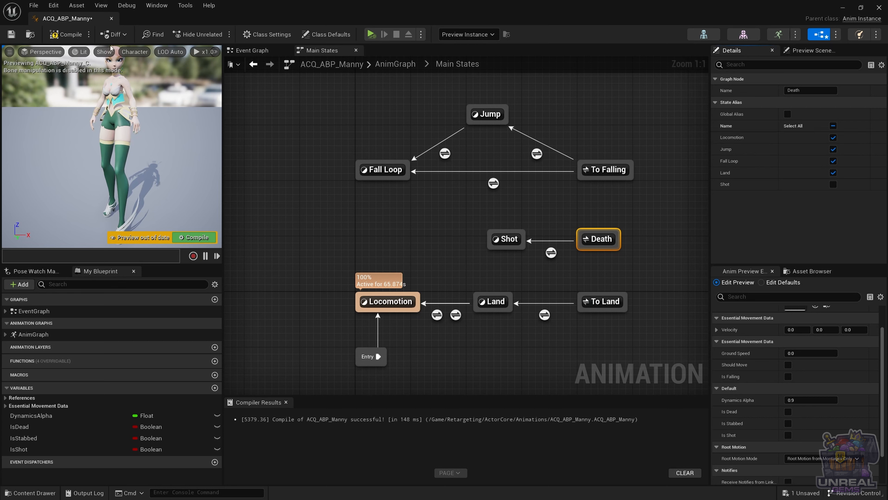
pyautogui.click(65, 34)
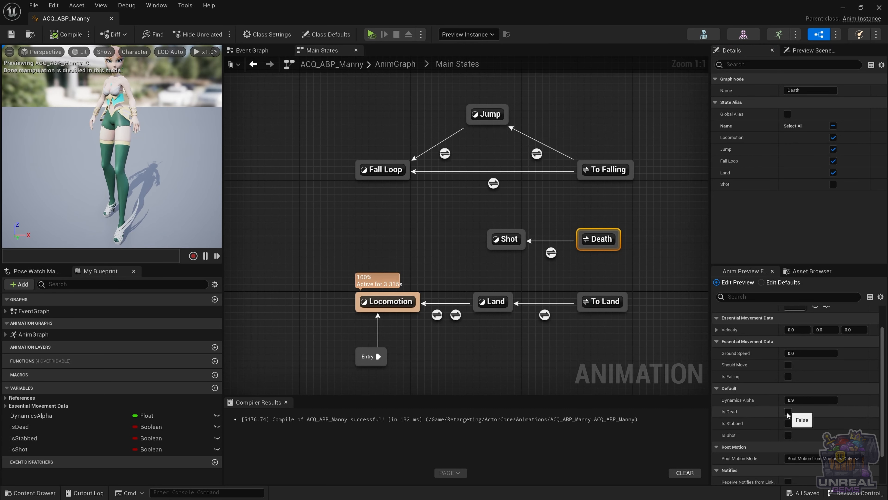
# Test the Death alias by toggling Is Dead on and off in the preview, first alone and again with Is Falling on, ending with both off.
pyautogui.click(787, 412)
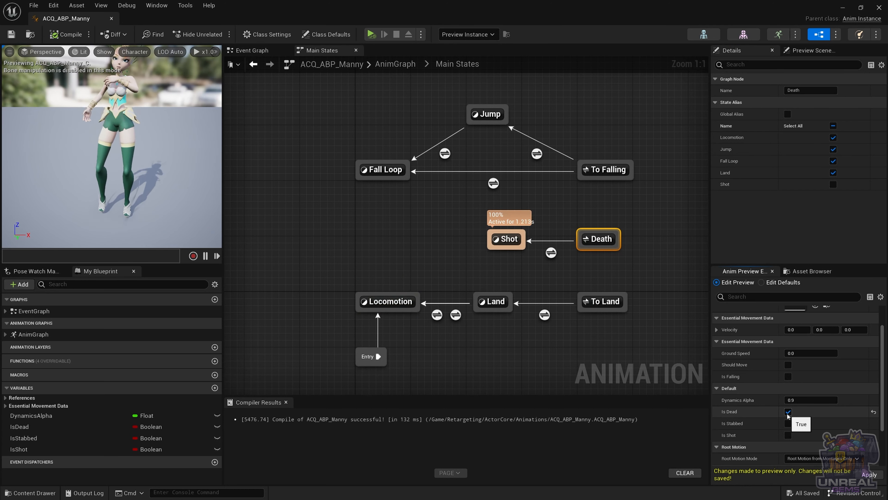
pyautogui.click(787, 412)
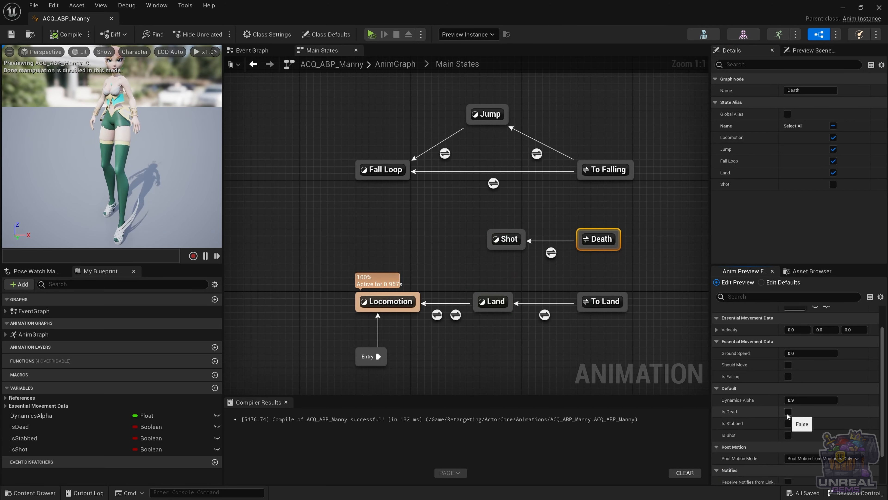
pyautogui.click(788, 376)
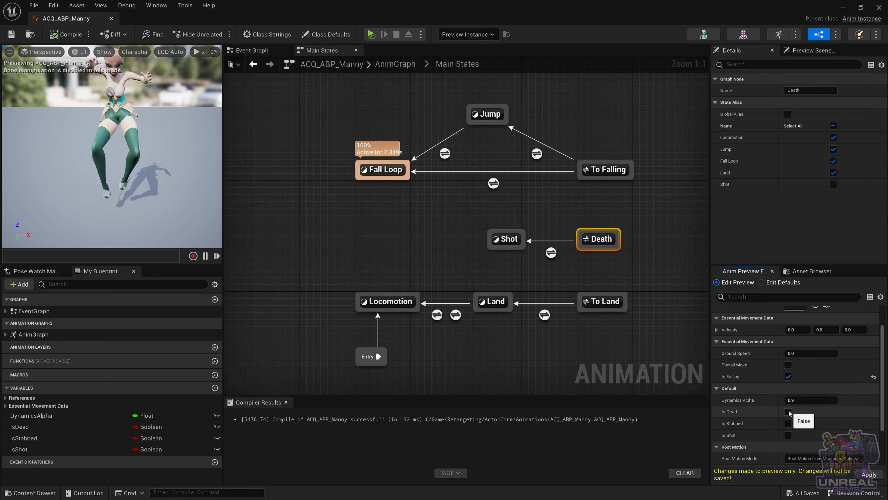
pyautogui.click(788, 412)
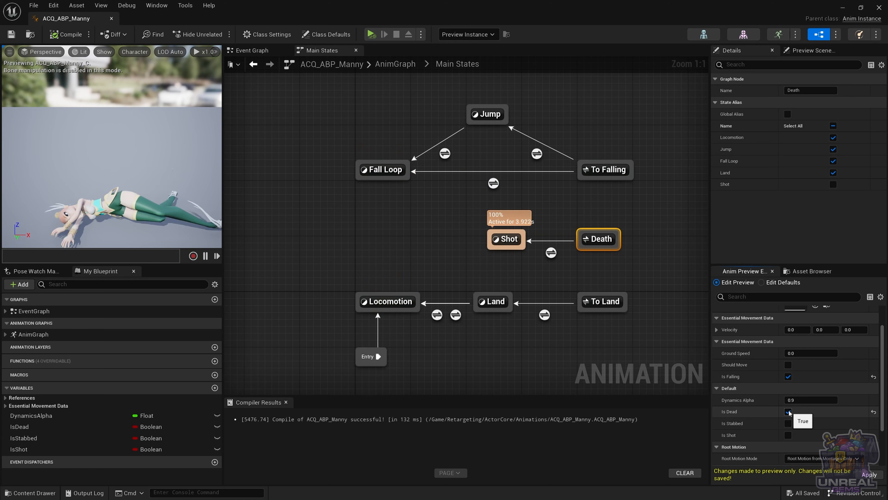
pyautogui.click(788, 411)
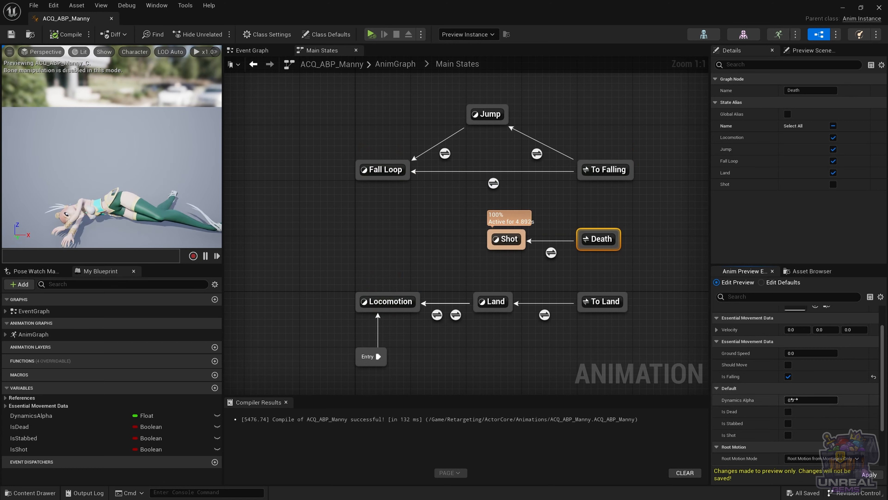
pyautogui.click(788, 377)
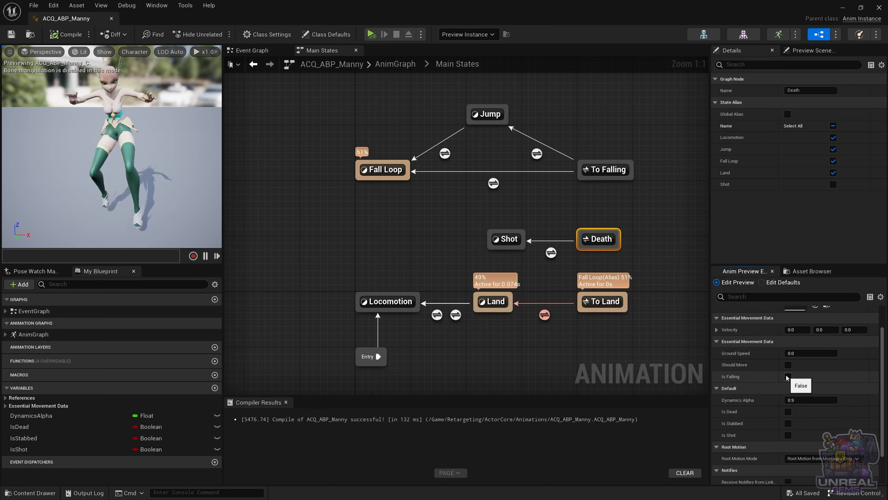
# Include the Shot state in the To Falling alias, then compile and save the blueprint.
pyautogui.click(624, 175)
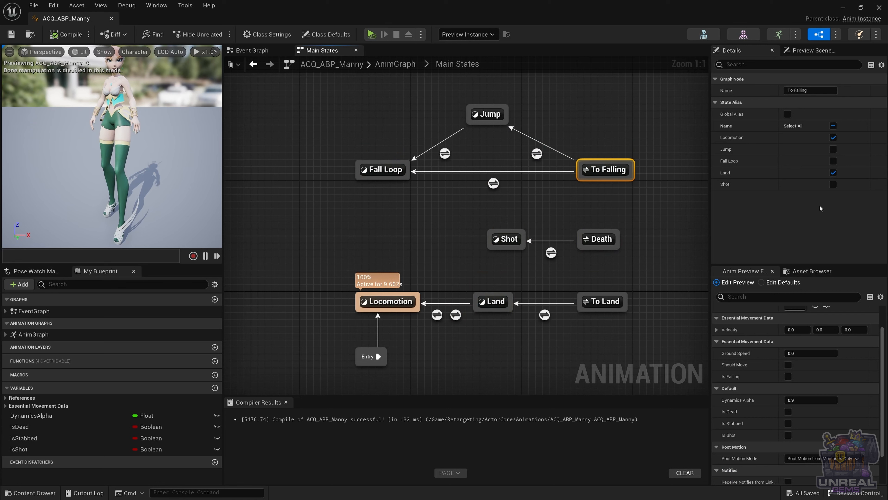
pyautogui.click(833, 184)
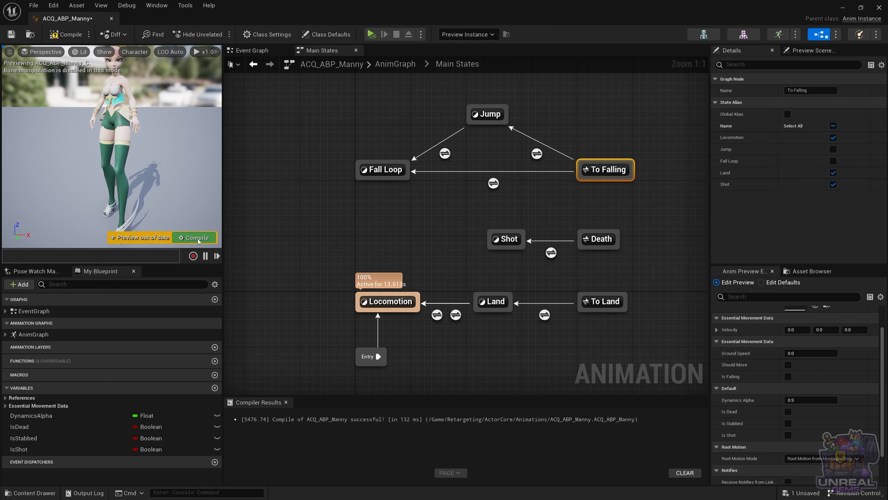
pyautogui.hotkey('ctrl', 's')
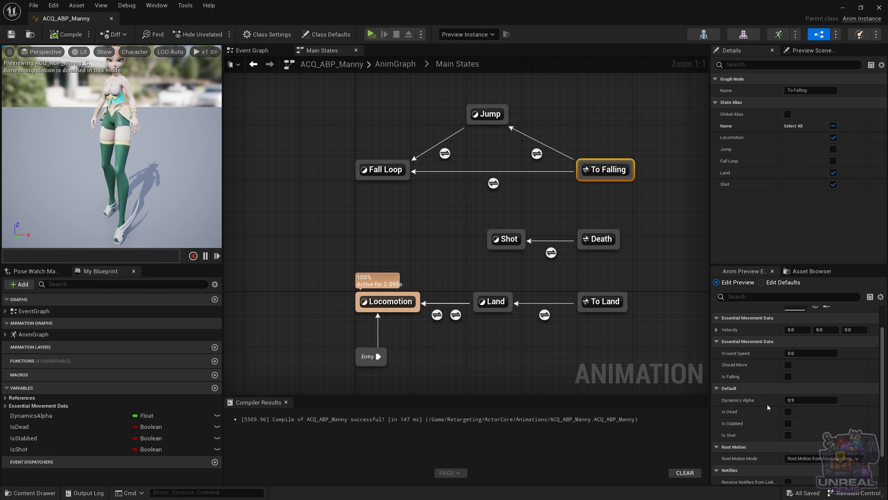
# Turn on Is Dead and Is Falling in the preview values and pause the preview to inspect the active transitions.
pyautogui.click(787, 412)
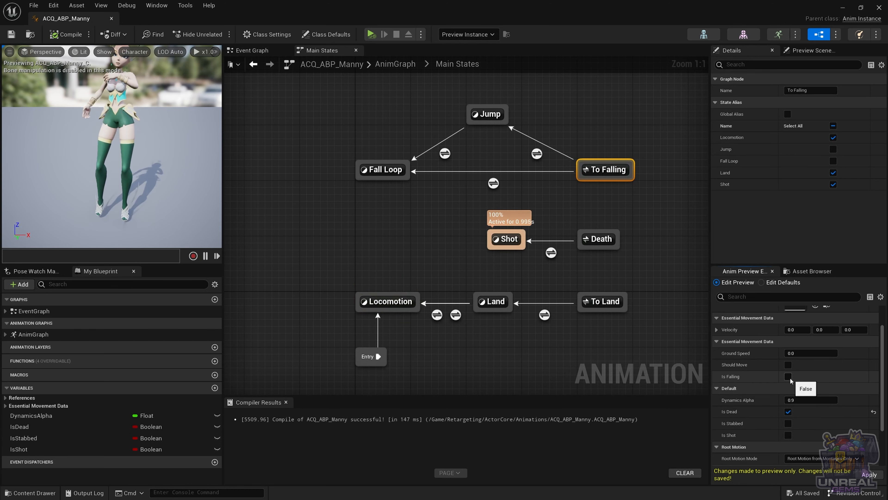
pyautogui.click(787, 376)
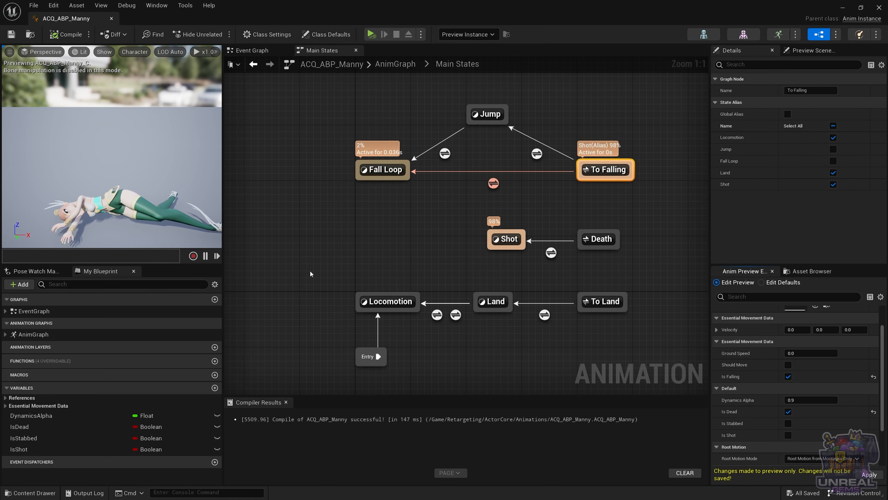
pyautogui.click(206, 256)
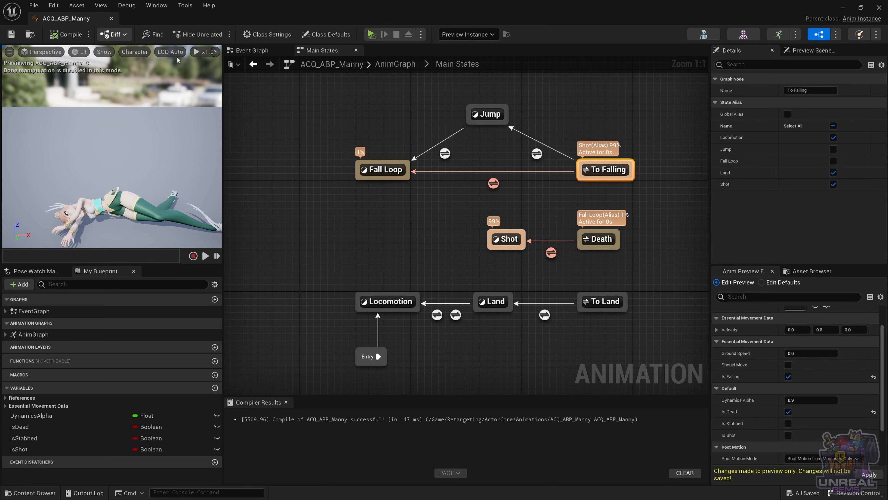
pyautogui.click(621, 190)
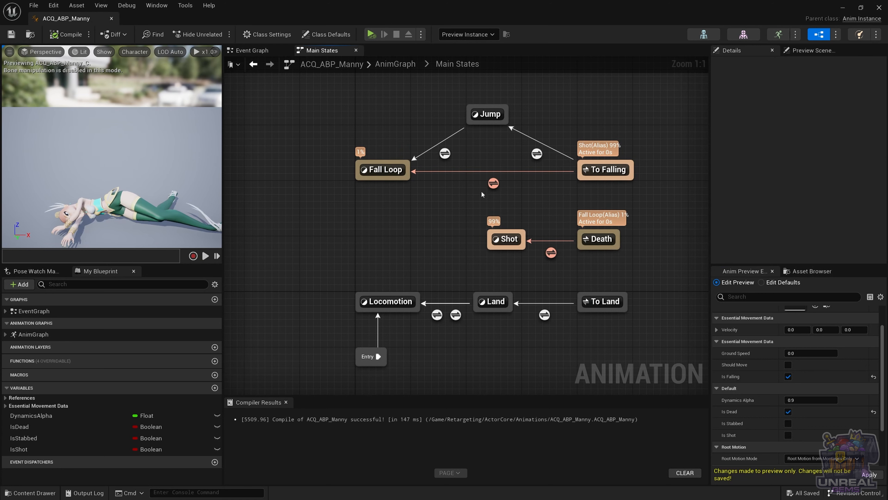
# In the To Falling to Fall Loop rule, make room beside Is Falling and add an Is Dead getter feeding a NOT Boolean.
pyautogui.doubleClick(494, 183)
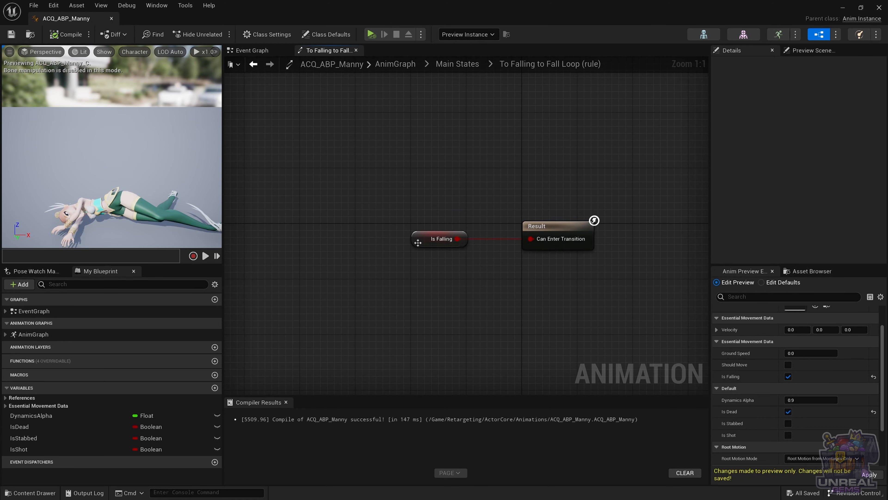
pyautogui.moveTo(417, 242); pyautogui.dragTo(340, 242)
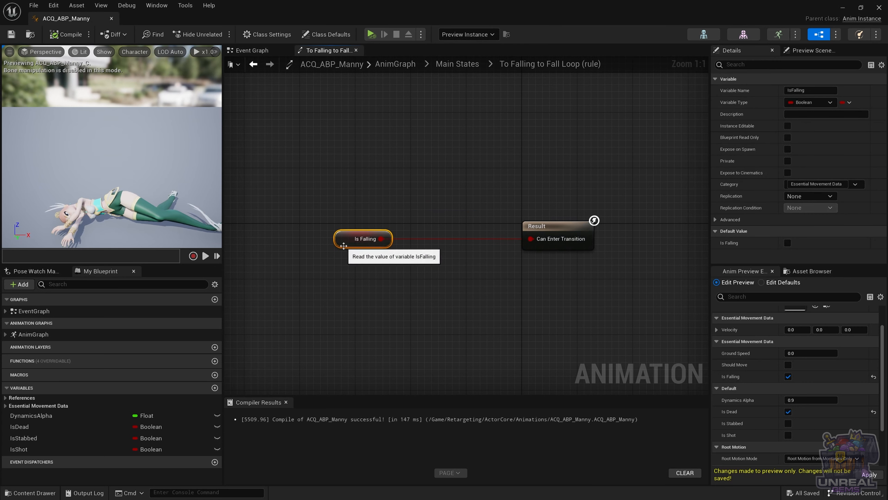
pyautogui.click(354, 277)
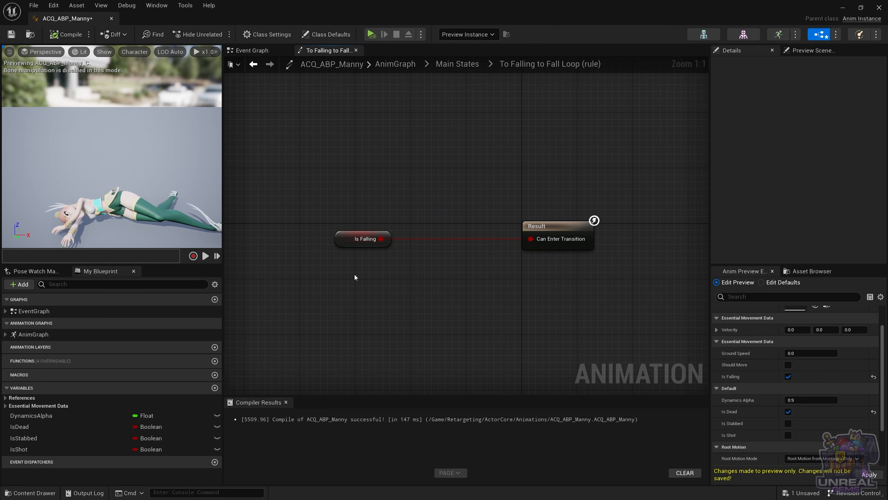
pyautogui.click(19, 428)
pyautogui.moveTo(19, 427); pyautogui.dragTo(422, 280)
pyautogui.click(363, 308)
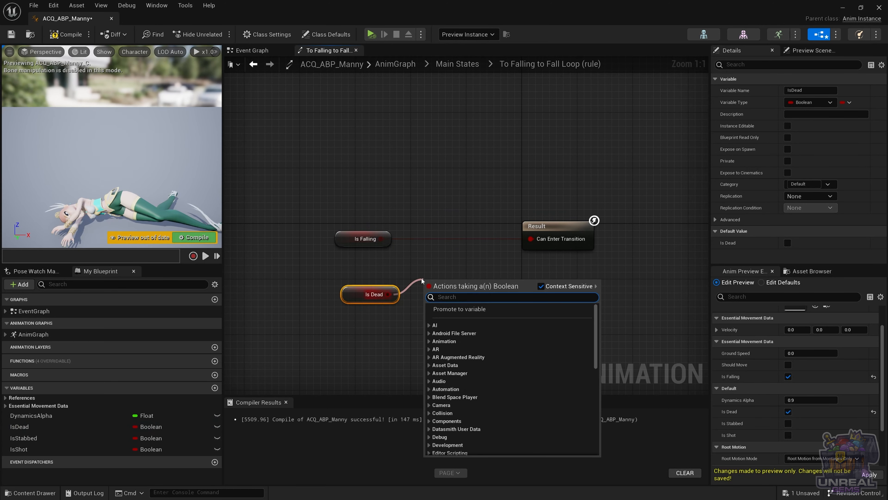
pyautogui.write('not bo')
pyautogui.press('Return')
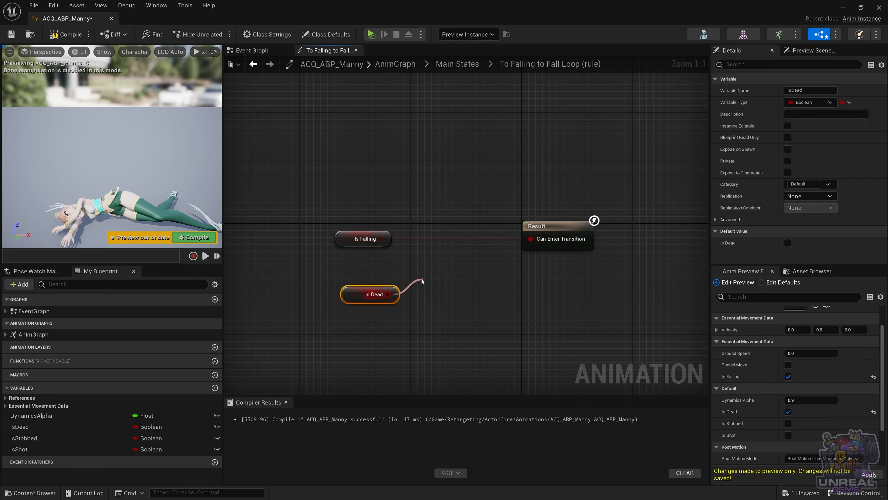
# Combine Is Falling and the negated Is Dead with an AND Boolean and connect it to Can Enter Transition.
pyautogui.moveTo(385, 238); pyautogui.dragTo(463, 242)
pyautogui.write('and')
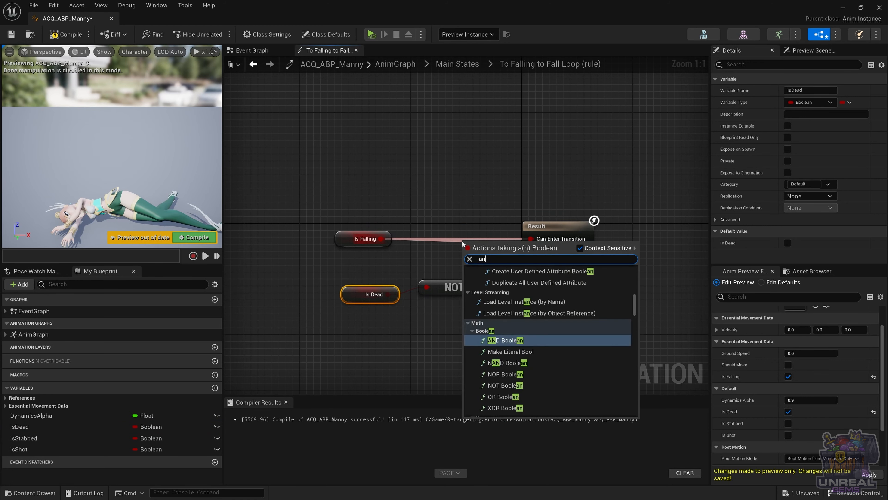
pyautogui.press('Return')
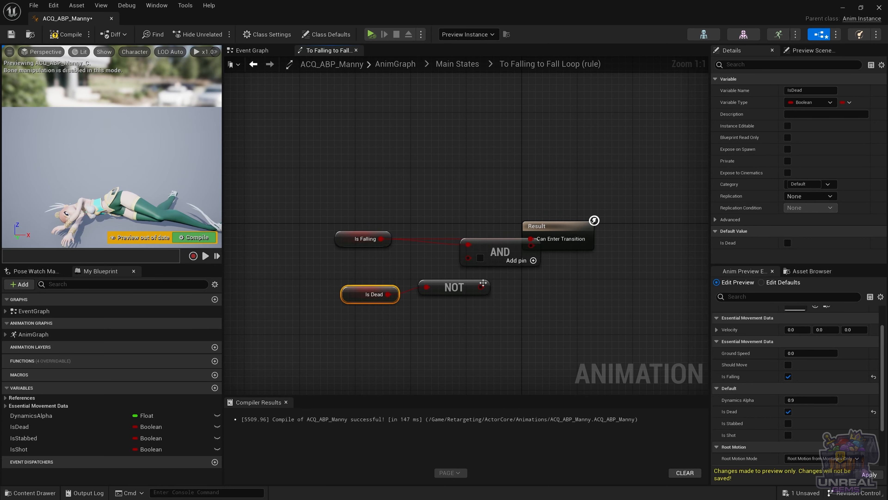
pyautogui.moveTo(482, 286); pyautogui.dragTo(468, 257)
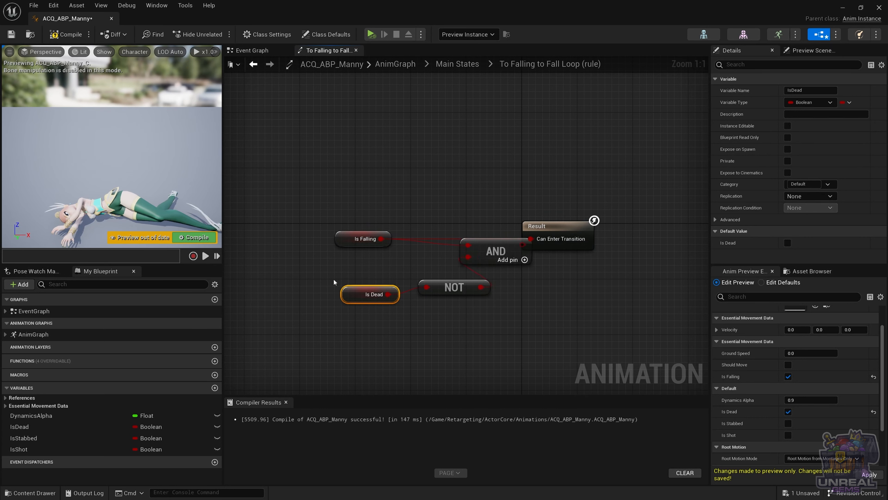
pyautogui.moveTo(447, 319); pyautogui.dragTo(382, 272)
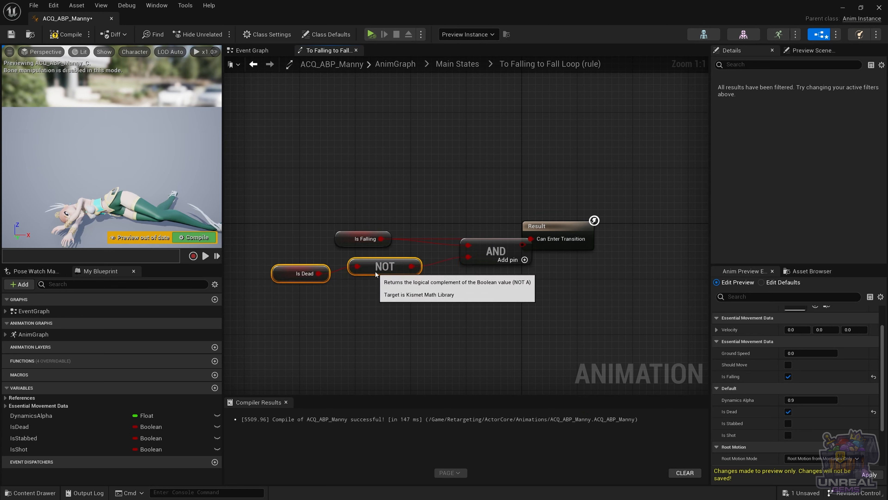
pyautogui.moveTo(529, 241)
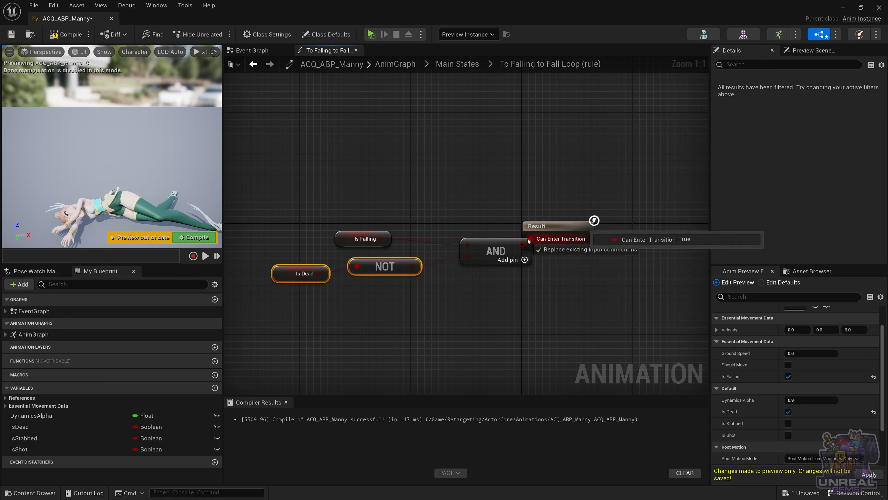
# Space out and align the AND and Result nodes, then compile and save the blueprint.
pyautogui.moveTo(536, 221); pyautogui.dragTo(565, 225)
pyautogui.moveTo(489, 207); pyautogui.dragTo(595, 276)
pyautogui.press('q')
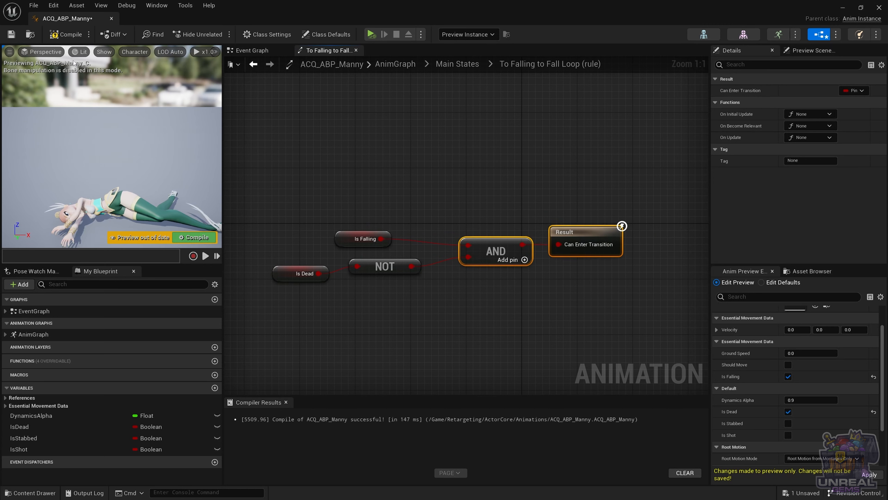
pyautogui.click(53, 34)
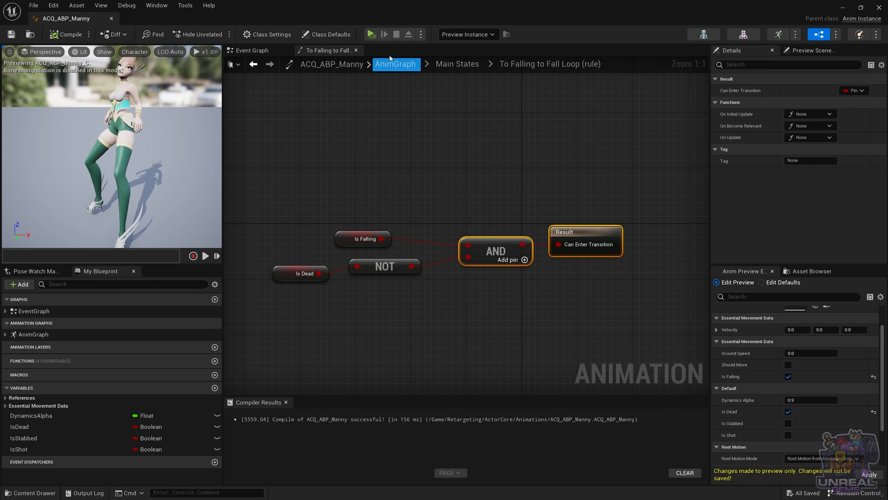
# Open the To Falling to Jump rule from Main States and add a third input pin to its AND node.
pyautogui.click(456, 64)
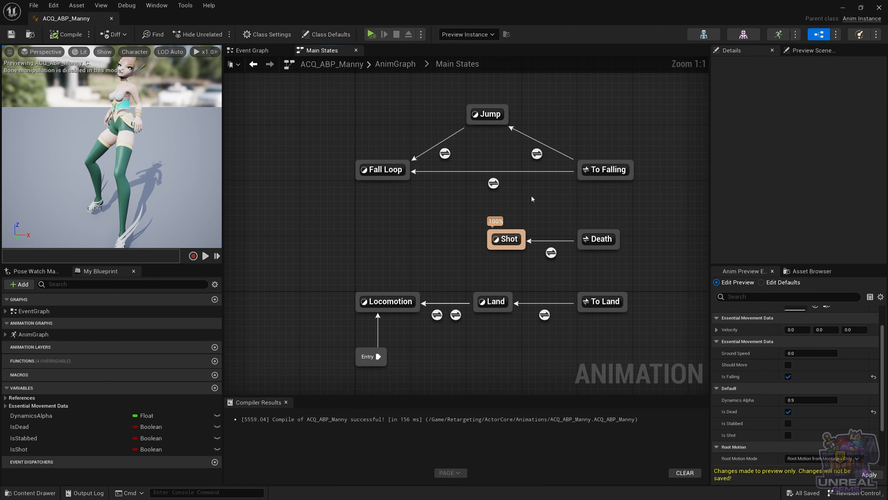
pyautogui.moveTo(536, 154)
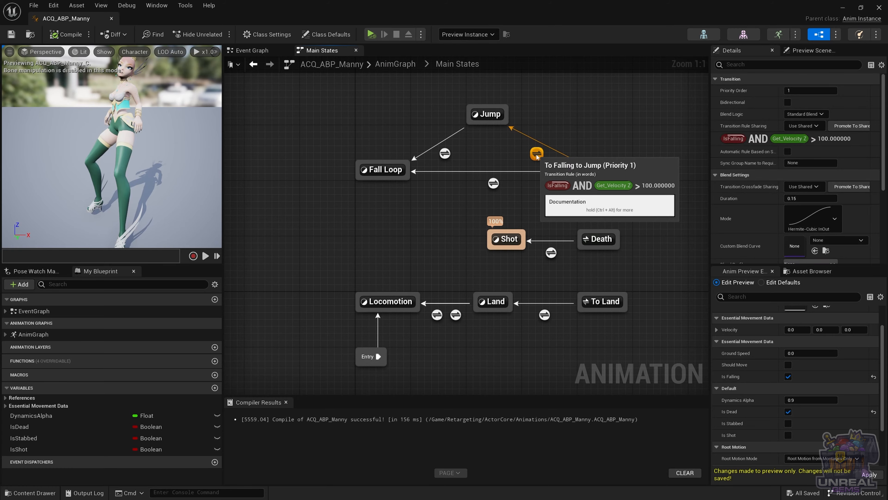
pyautogui.doubleClick(537, 154)
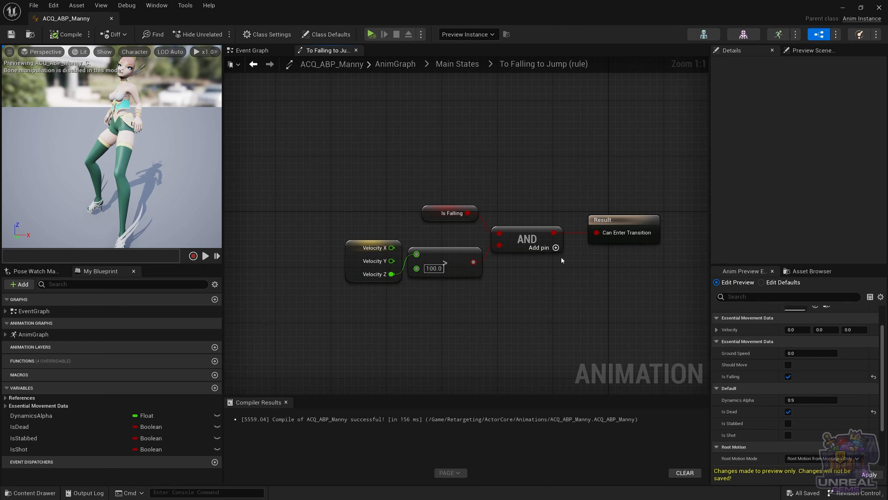
pyautogui.click(557, 249)
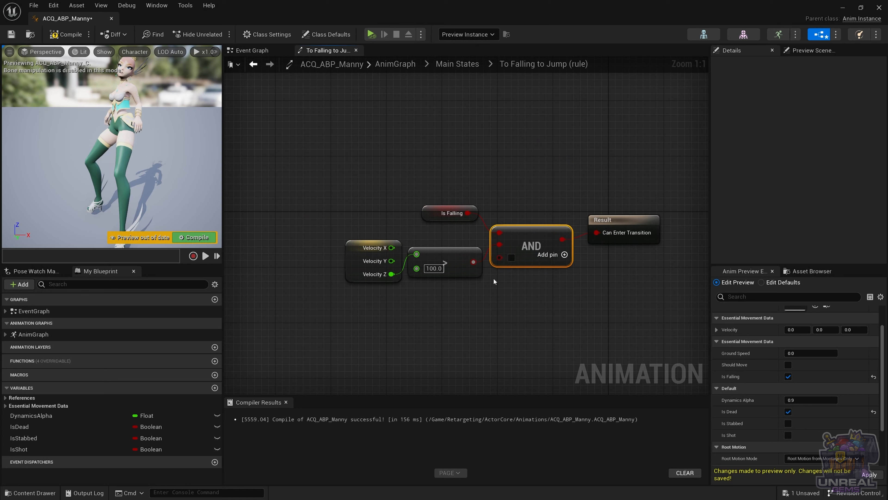
pyautogui.click(444, 316)
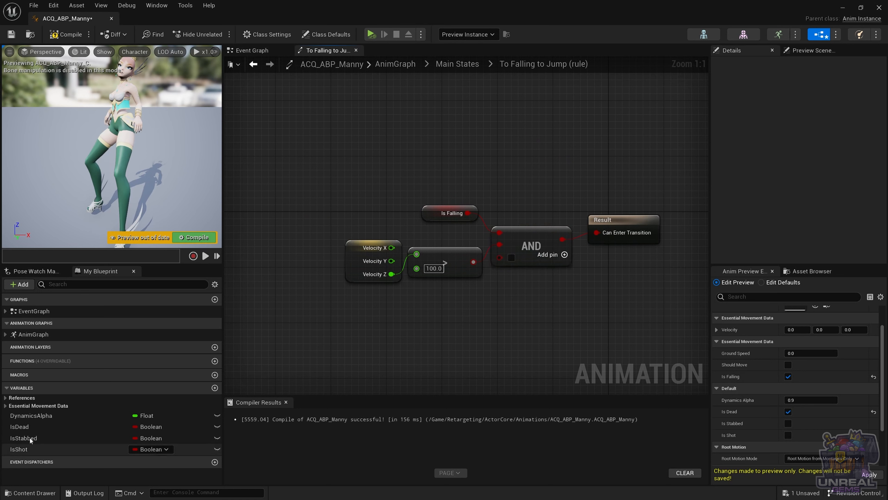
# Add an Is Dead getter through a NOT Boolean into the AND node's third input, then compile and save.
pyautogui.keyDown('ctrl'); pyautogui.moveTo(21, 424); pyautogui.dragTo(329, 371); pyautogui.keyUp('ctrl')
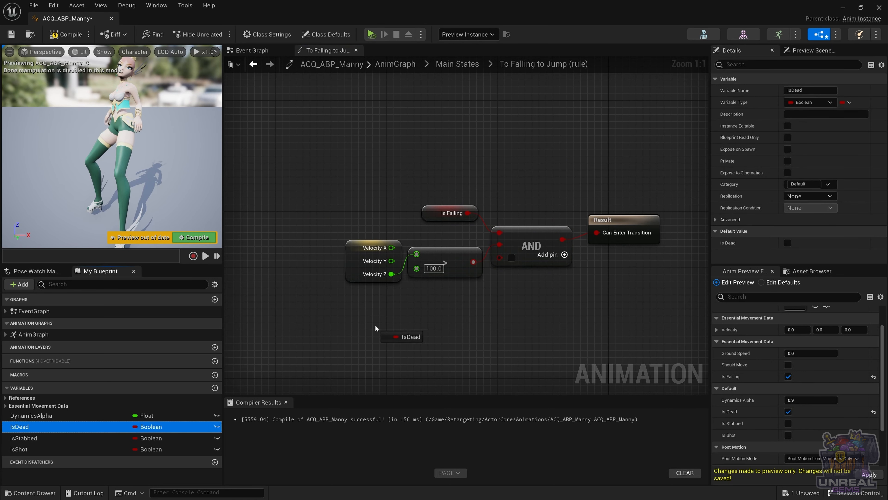
pyautogui.click(388, 329)
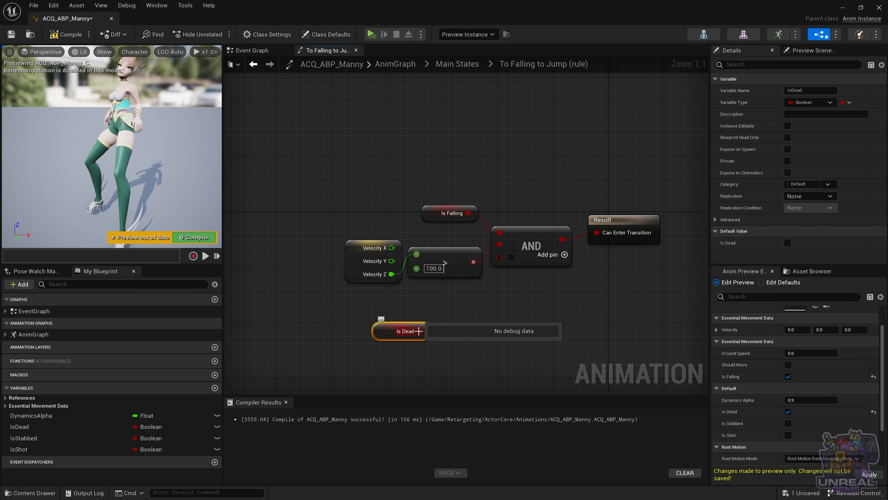
pyautogui.moveTo(419, 330); pyautogui.dragTo(468, 312)
pyautogui.write('not bo')
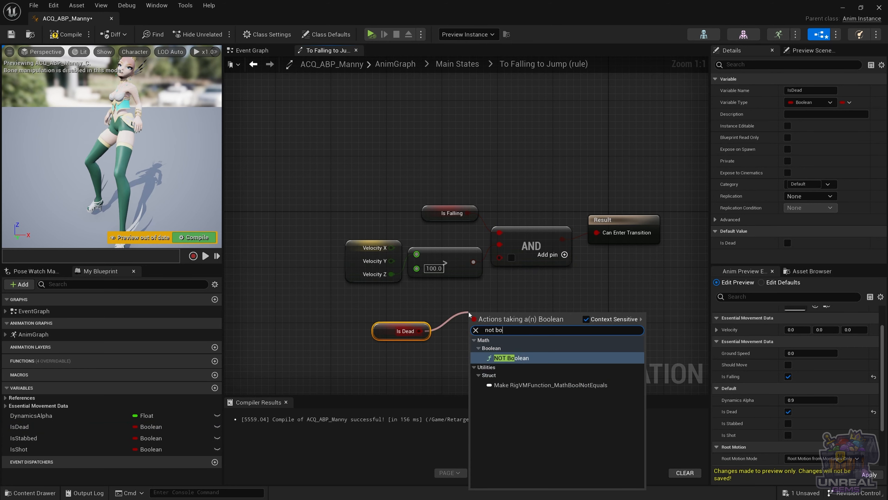
pyautogui.press('Return')
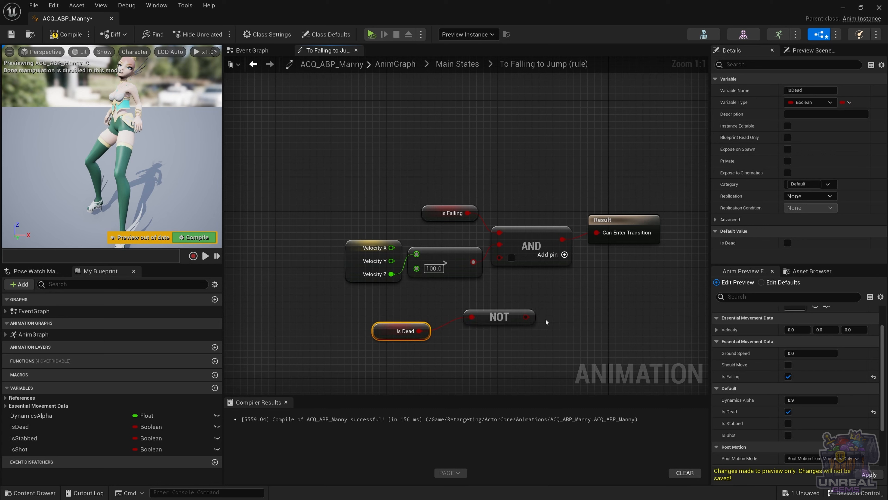
pyautogui.moveTo(526, 317); pyautogui.dragTo(503, 258)
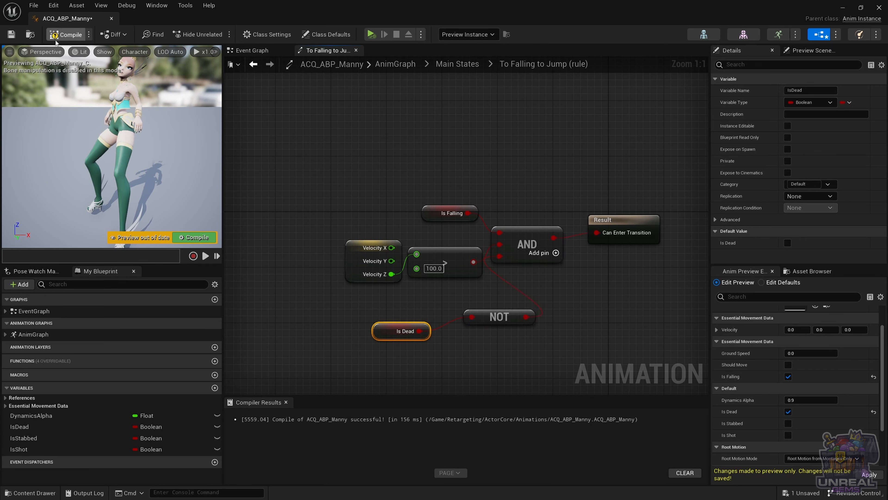
pyautogui.click(65, 34)
pyautogui.click(11, 34)
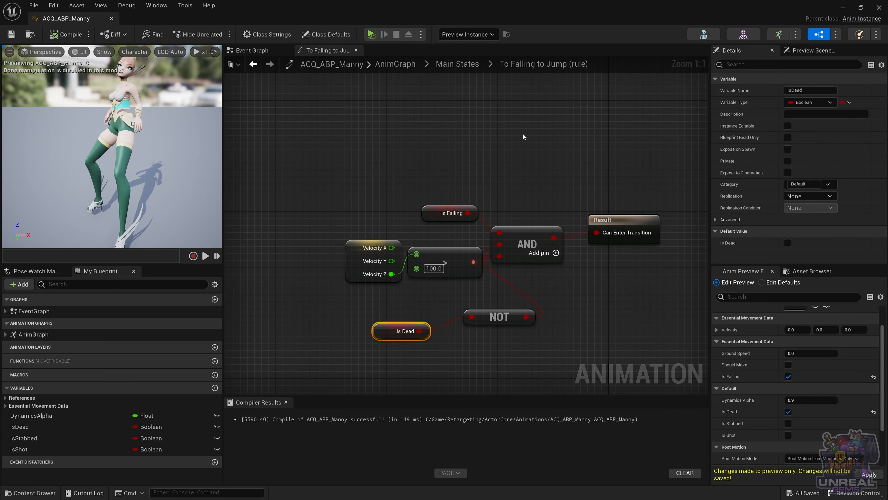
# Return to Main States and retest by switching Is Dead and Is Falling in the running preview, ending with both off and Death selected.
pyautogui.click(451, 65)
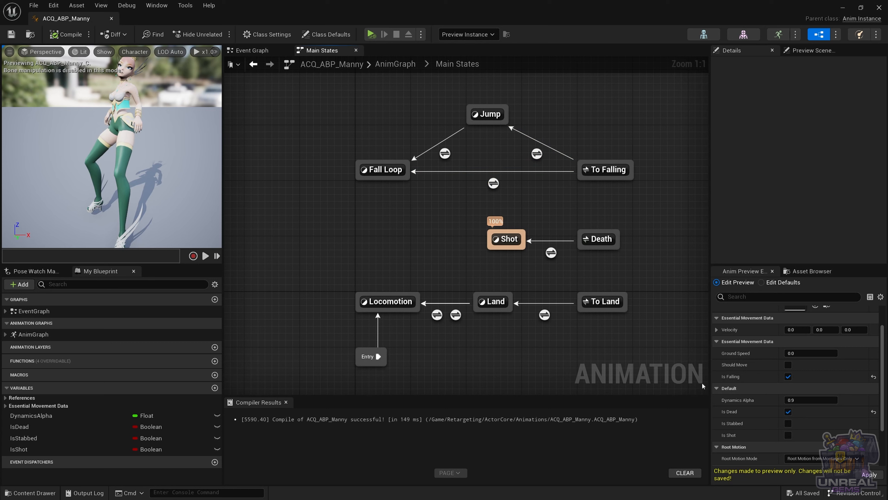
pyautogui.click(788, 411)
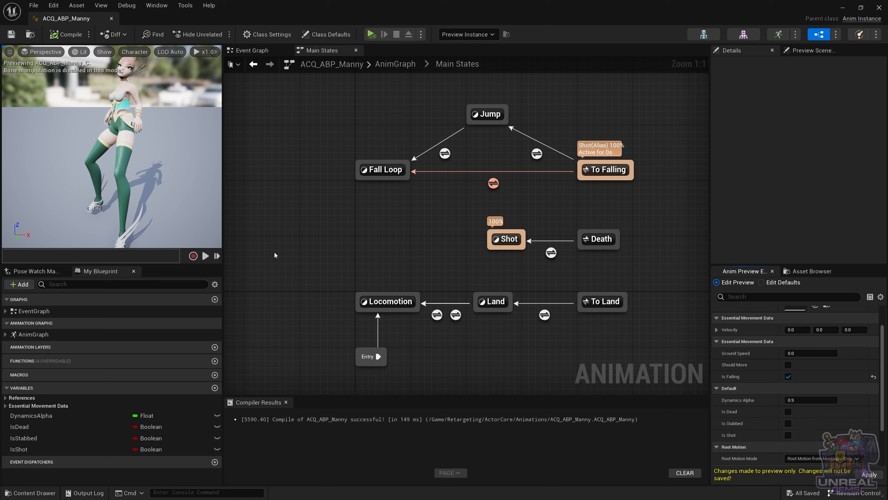
pyautogui.click(206, 255)
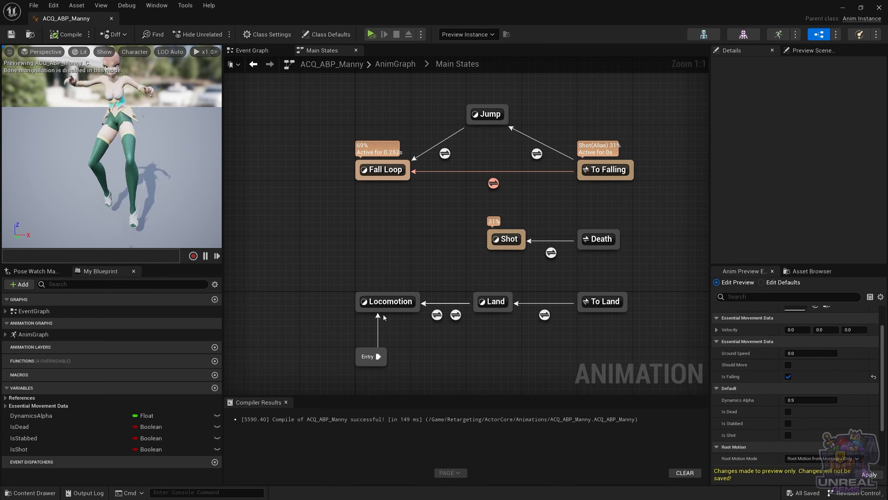
pyautogui.click(788, 412)
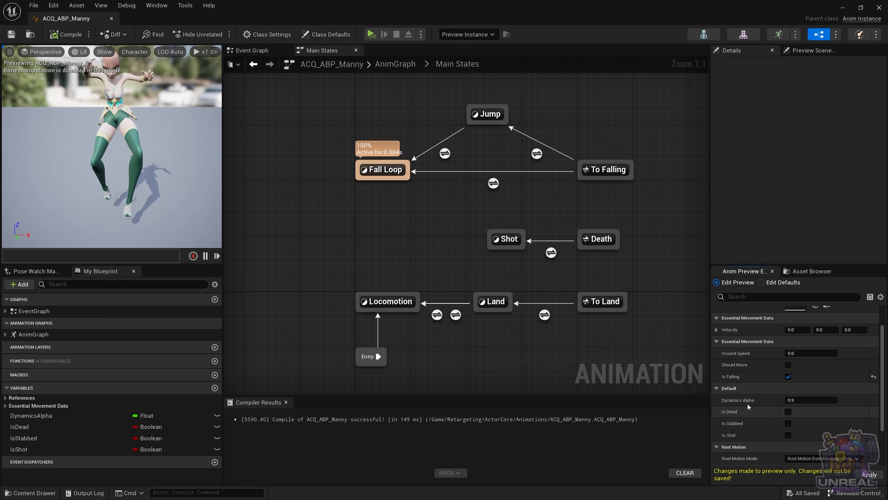
pyautogui.click(789, 411)
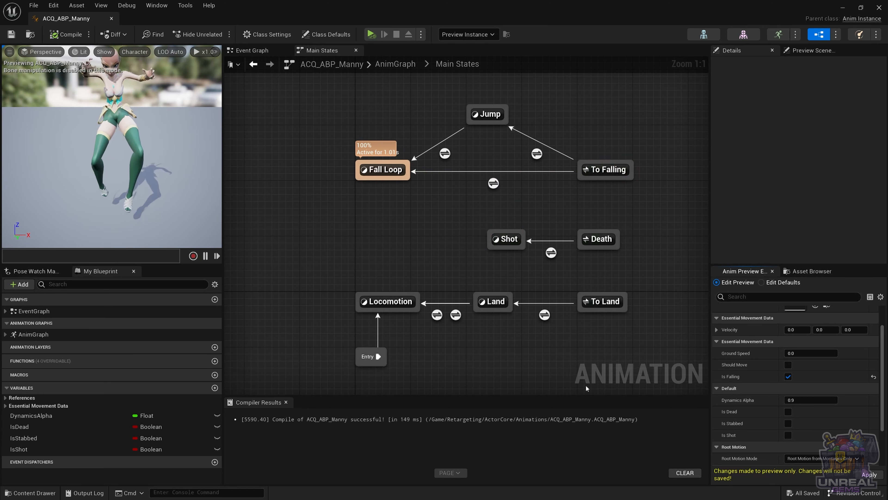
pyautogui.click(788, 376)
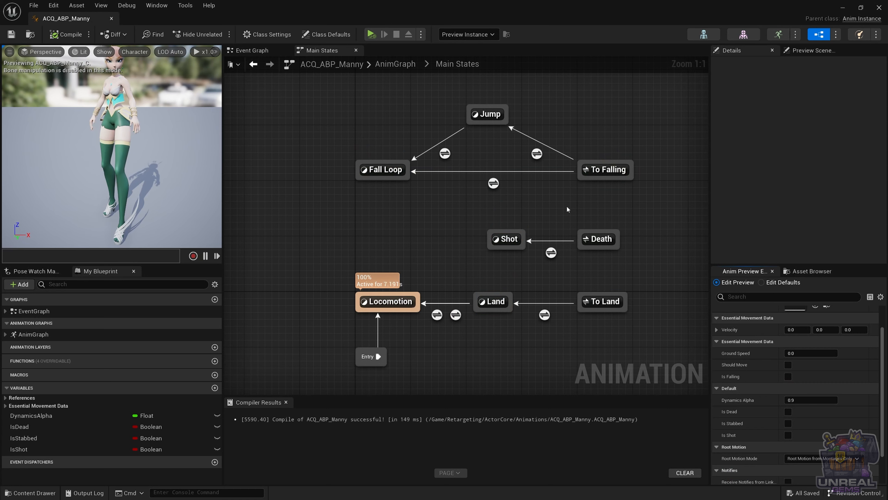
pyautogui.click(605, 239)
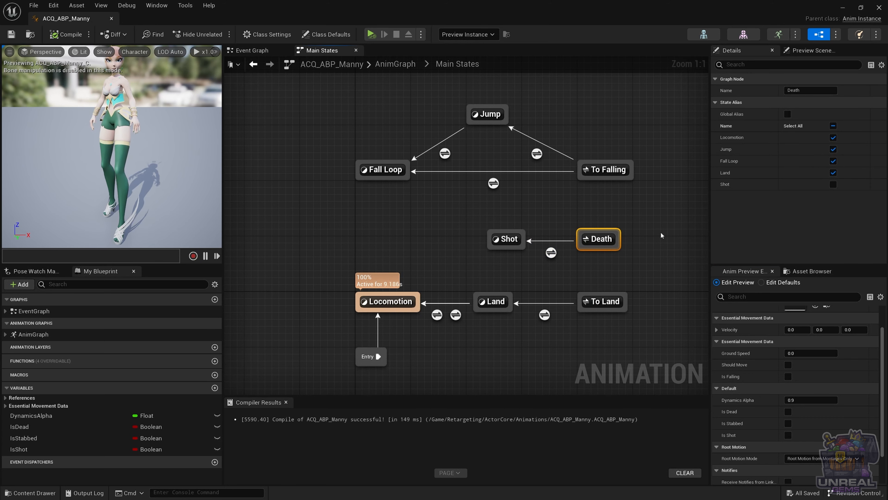